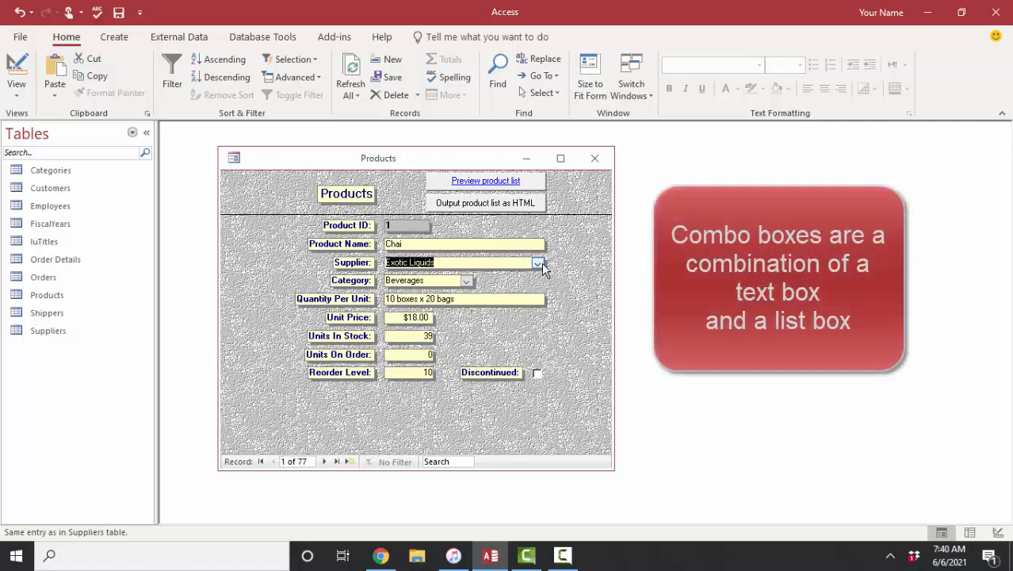
# Enter XYZ as the supplier of the Chai product, replace it with Exotic Liquids and reopen the supplier list
pyautogui.click(541, 262)
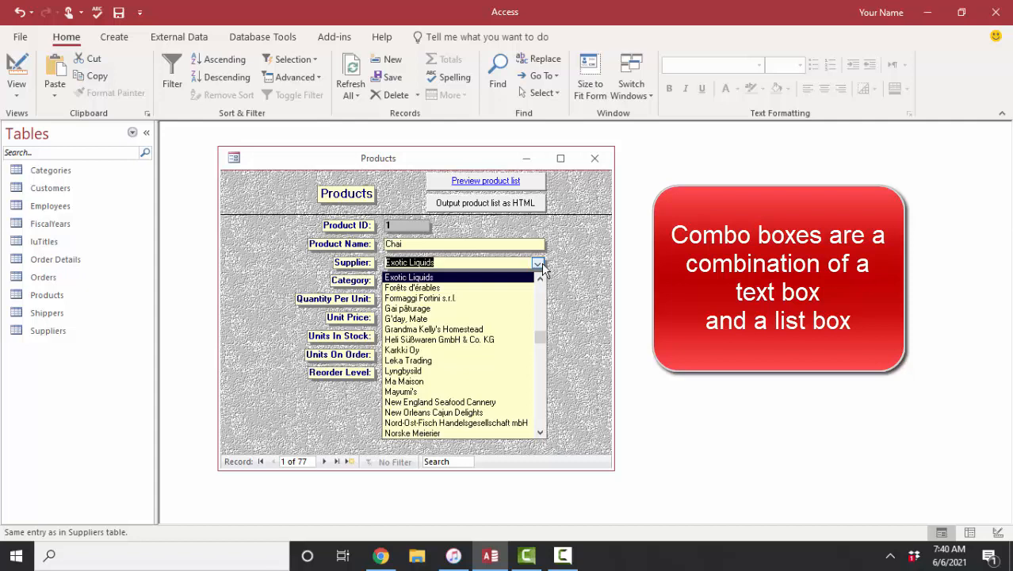
pyautogui.write('XYZ')
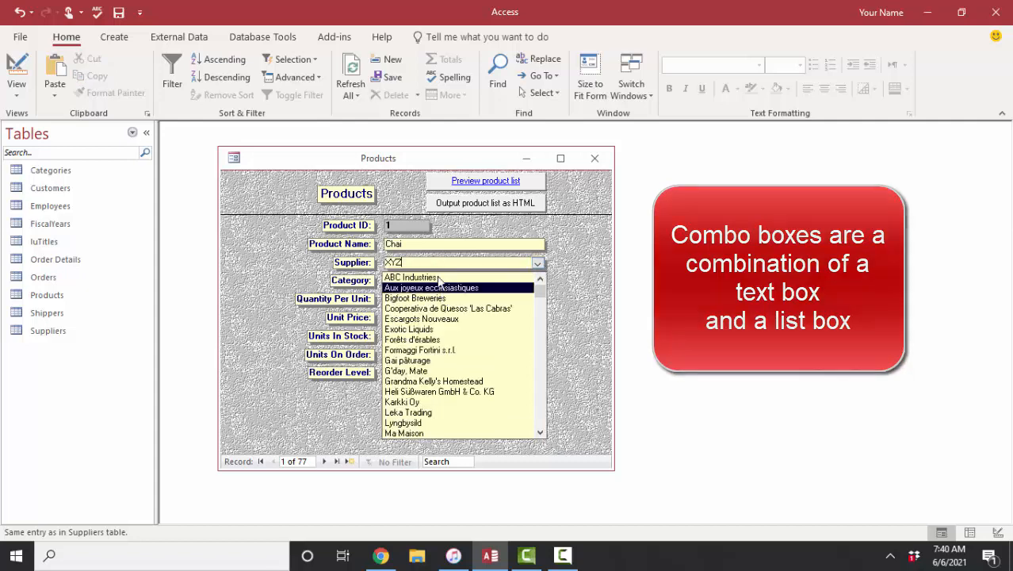
pyautogui.click(411, 330)
pyautogui.click(537, 264)
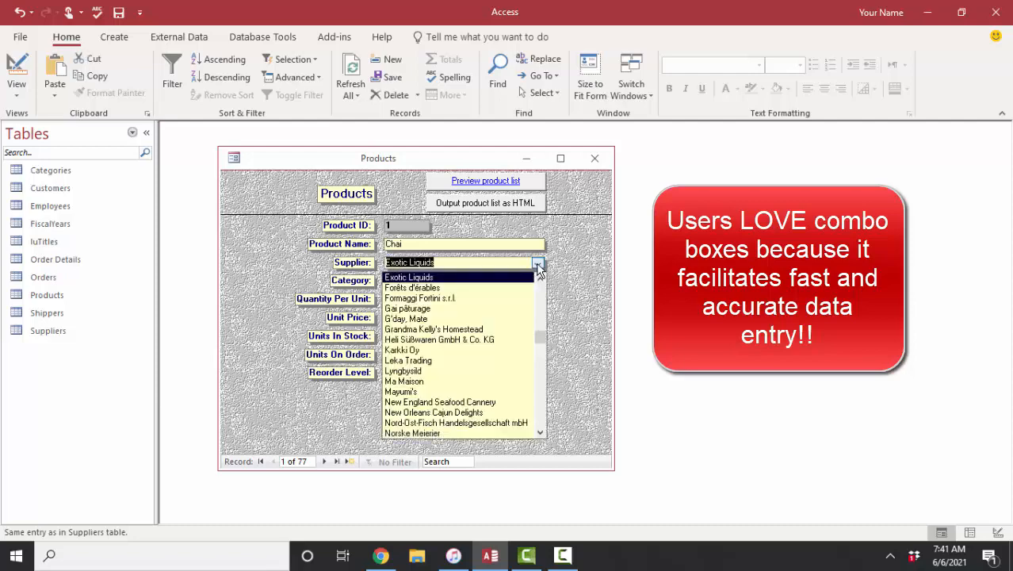
pyautogui.click(537, 265)
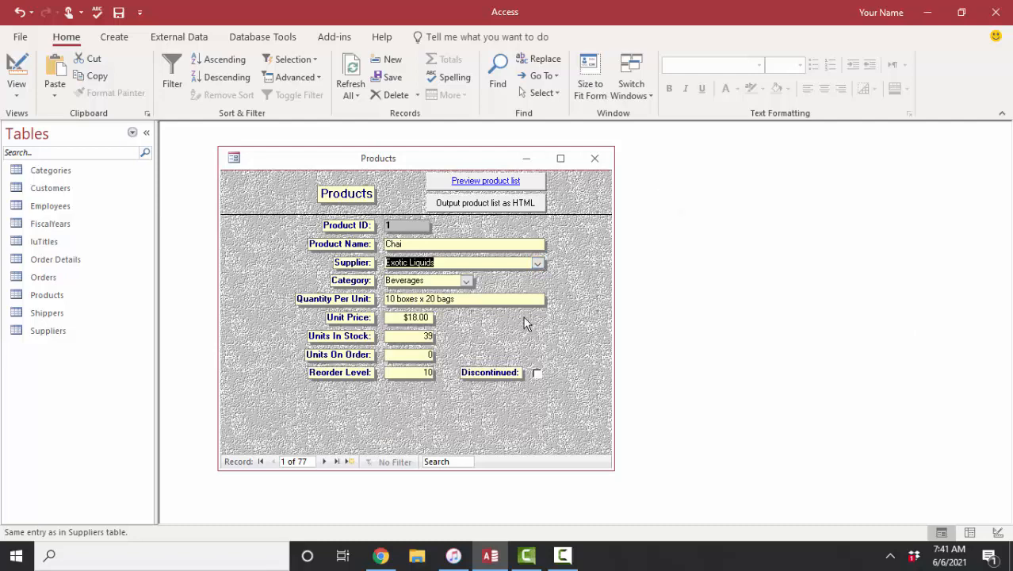
# Open the Products form in Design view and examine the Supplier combo box's Control Source and Row Source properties
pyautogui.rightClick(591, 341)
pyautogui.click(623, 366)
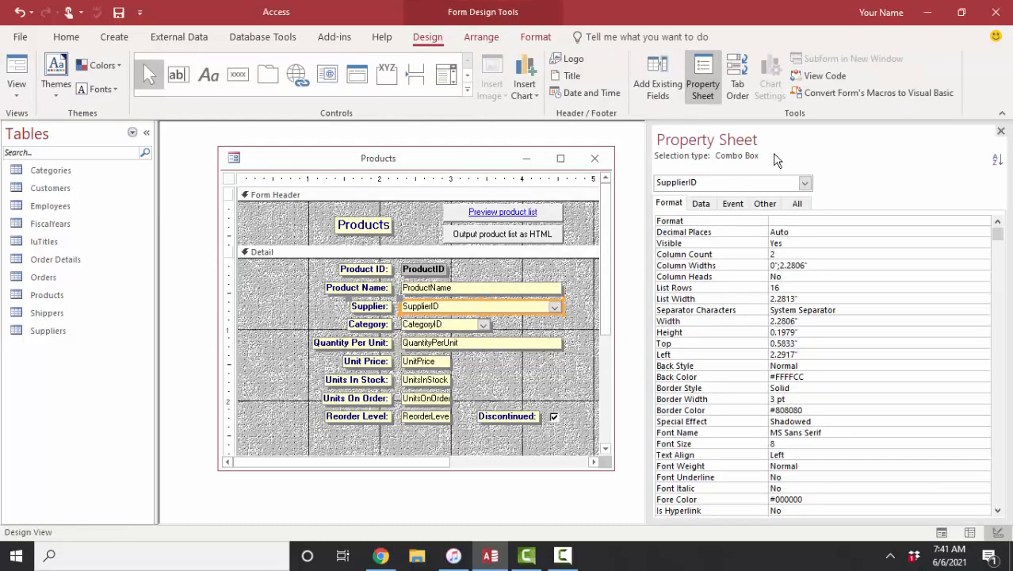
pyautogui.click(700, 204)
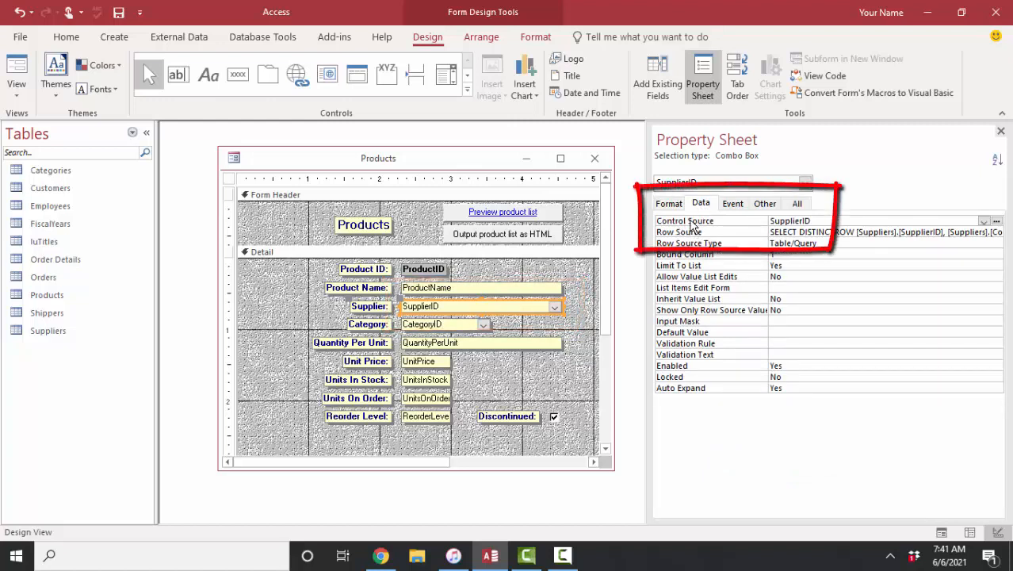
pyautogui.click(825, 222)
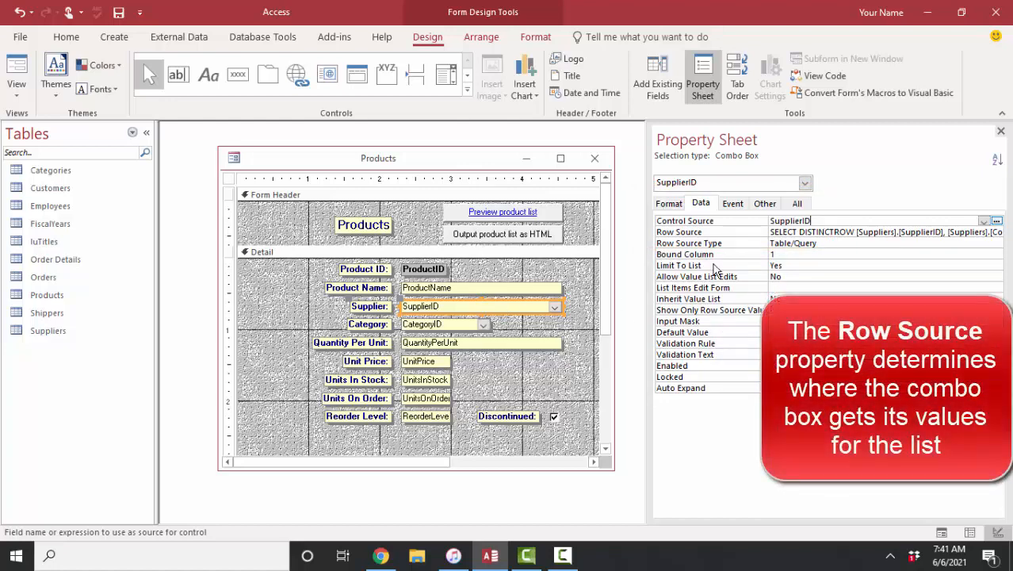
pyautogui.click(820, 232)
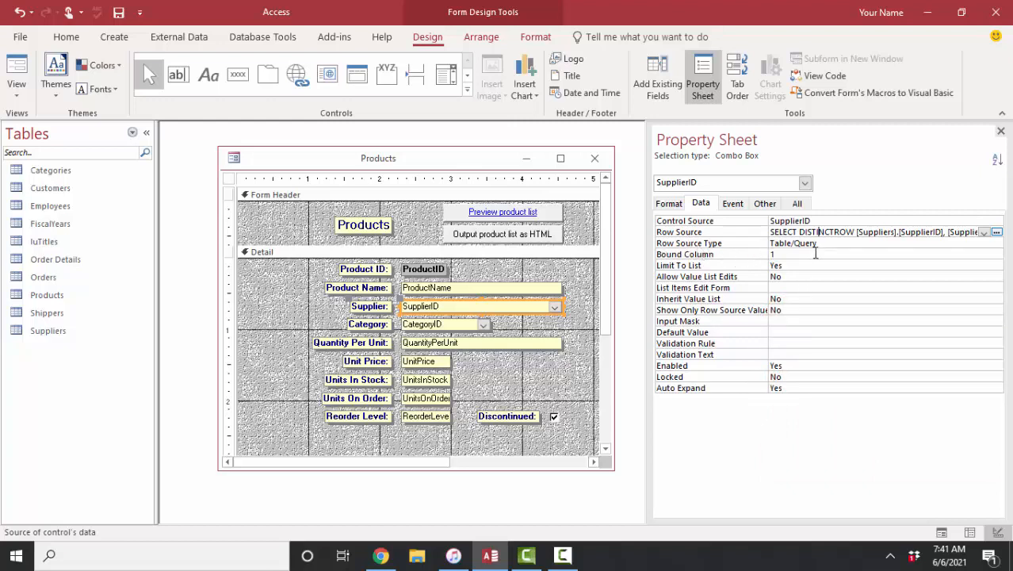
pyautogui.click(781, 233)
pyautogui.click(925, 232)
# Open the Supplier combo box's row source in the Query Builder, view its records with the Supplier ID column widened, and close it
pyautogui.click(996, 232)
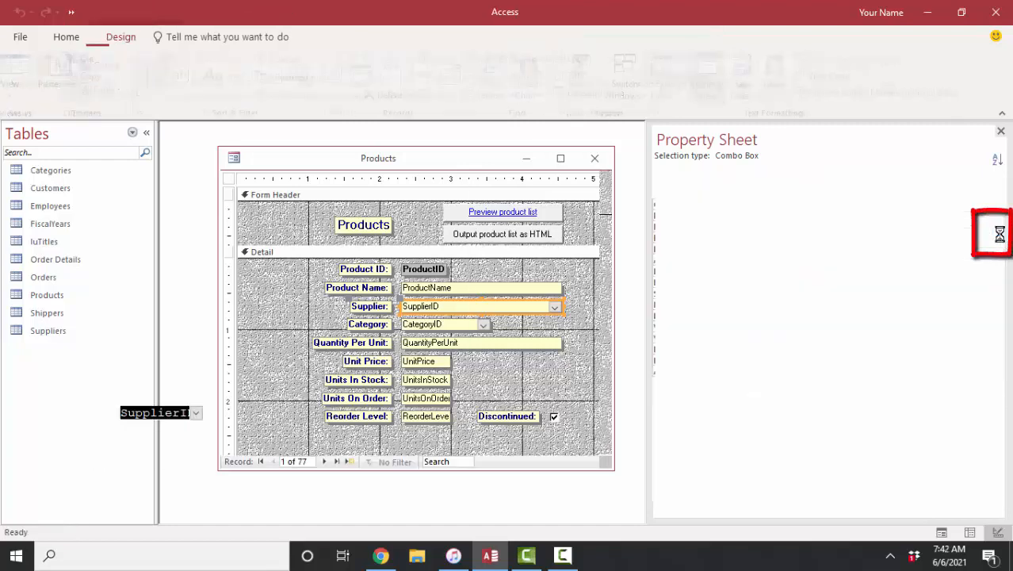
pyautogui.moveTo(202, 404); pyautogui.dragTo(202, 404)
pyautogui.doubleClick(202, 405)
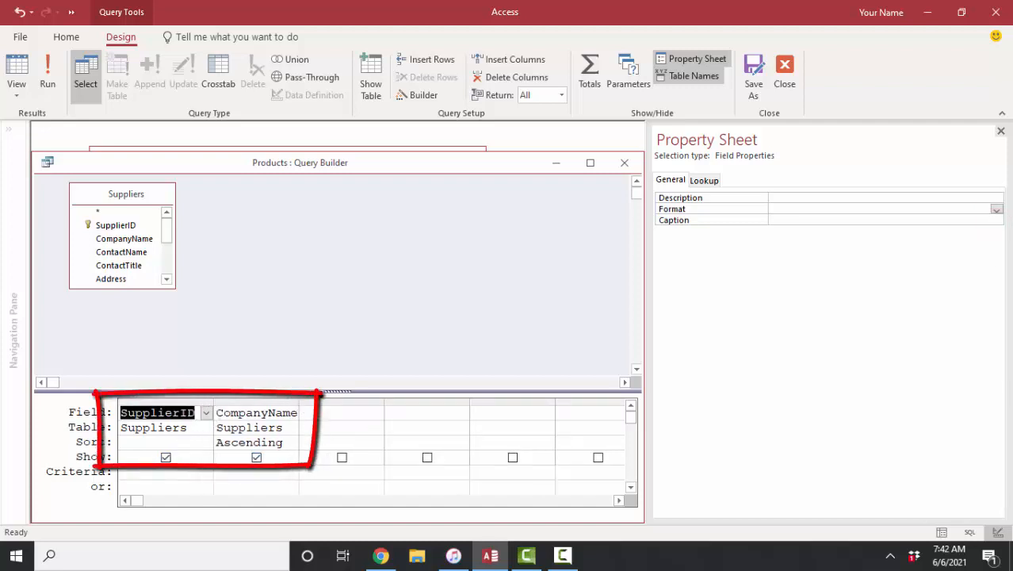
pyautogui.click(18, 75)
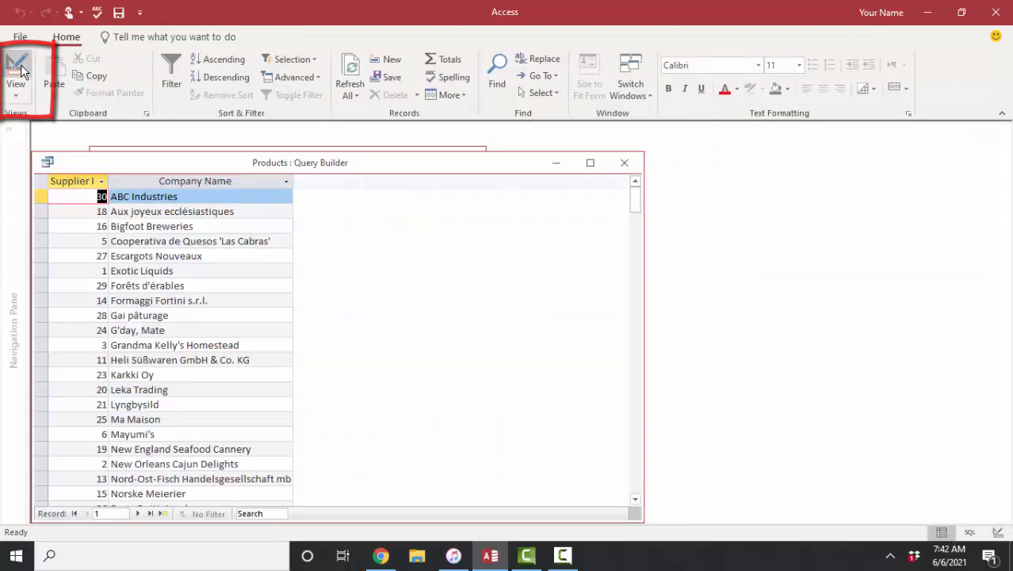
pyautogui.doubleClick(105, 181)
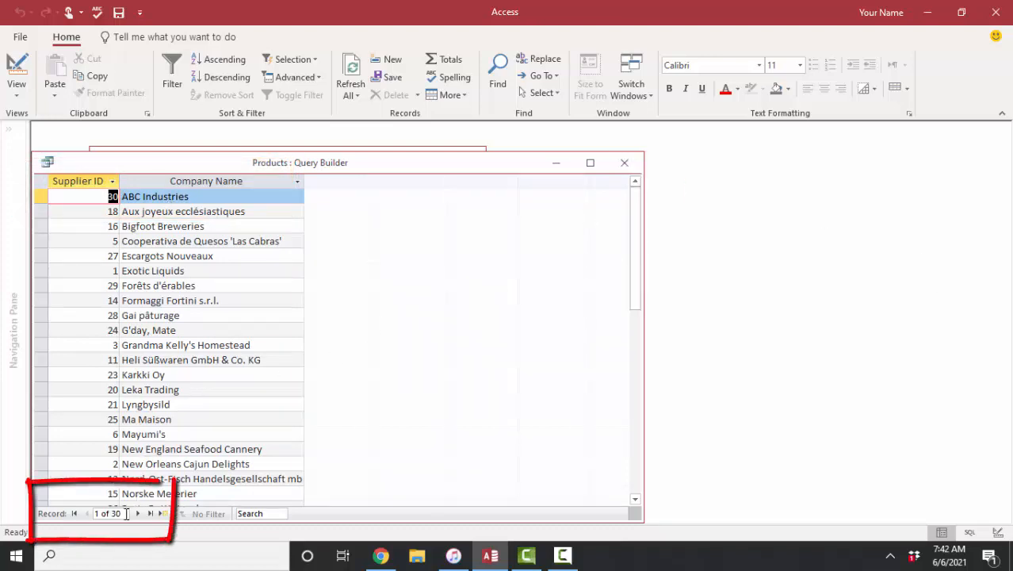
pyautogui.click(634, 167)
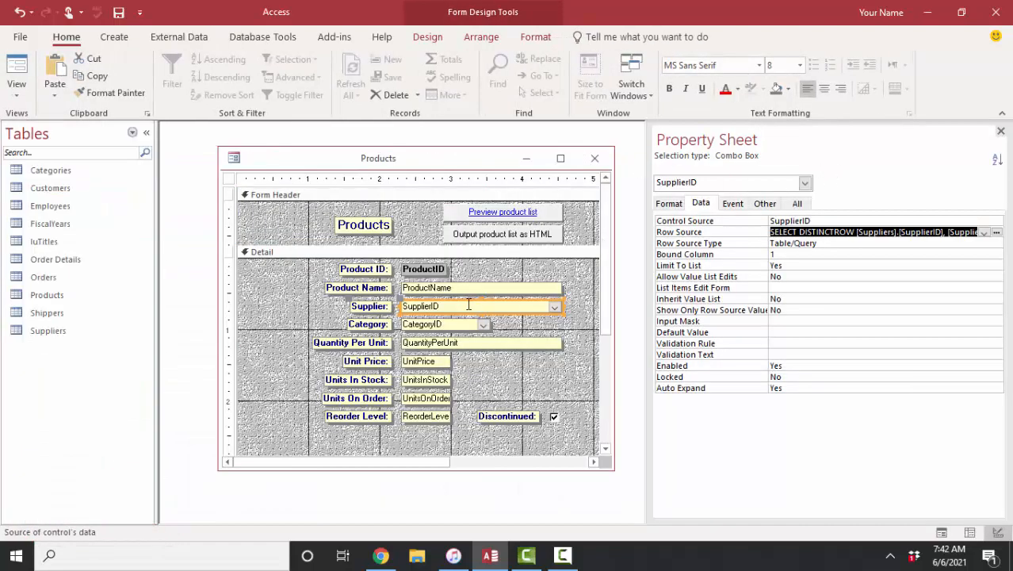
# Switch the Products form to Form view and set the Chai product's supplier to Tokyo Traders
pyautogui.click(816, 221)
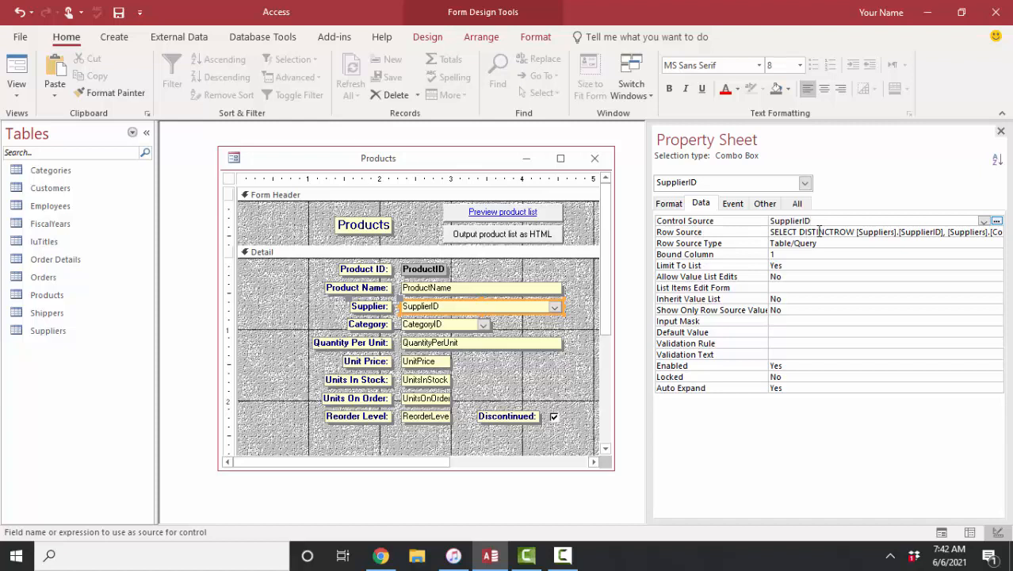
pyautogui.click(28, 73)
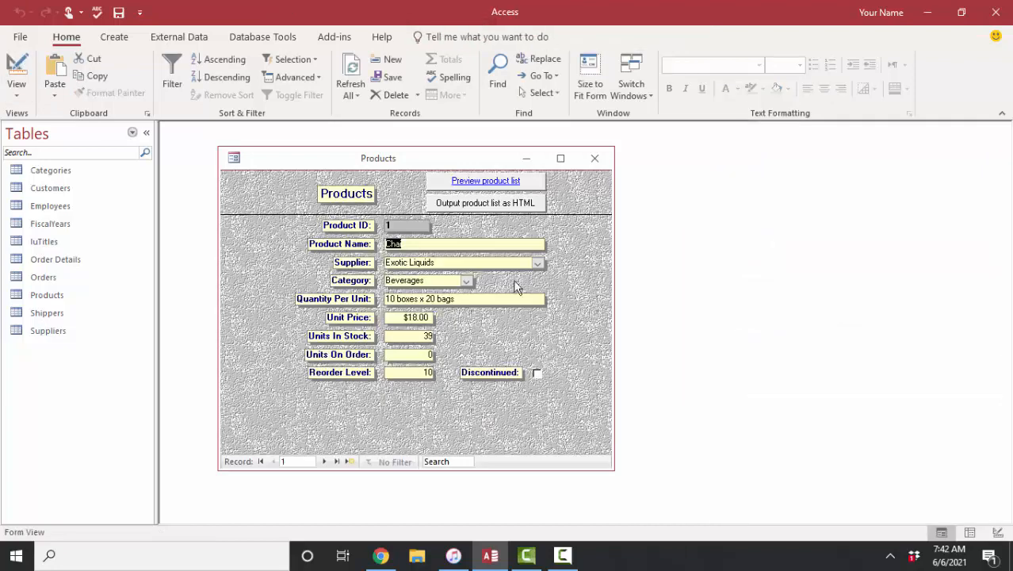
pyautogui.click(540, 263)
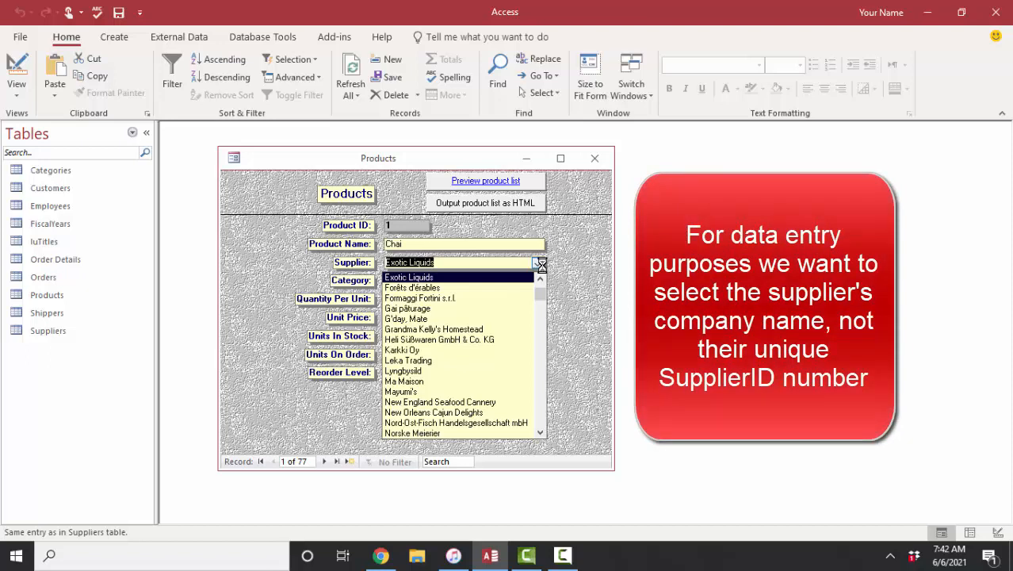
pyautogui.scroll(-3, 541, 338)
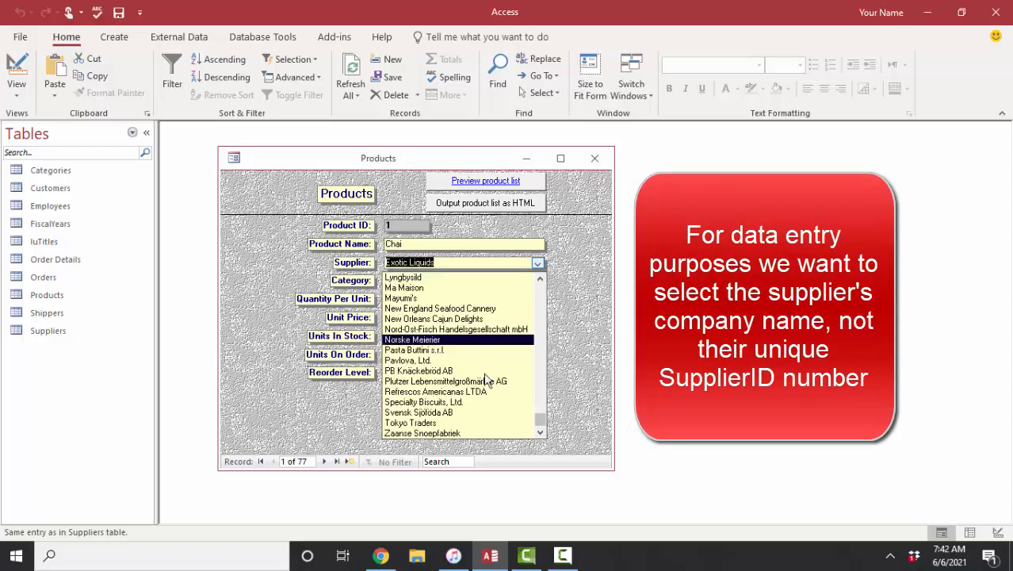
pyautogui.click(464, 424)
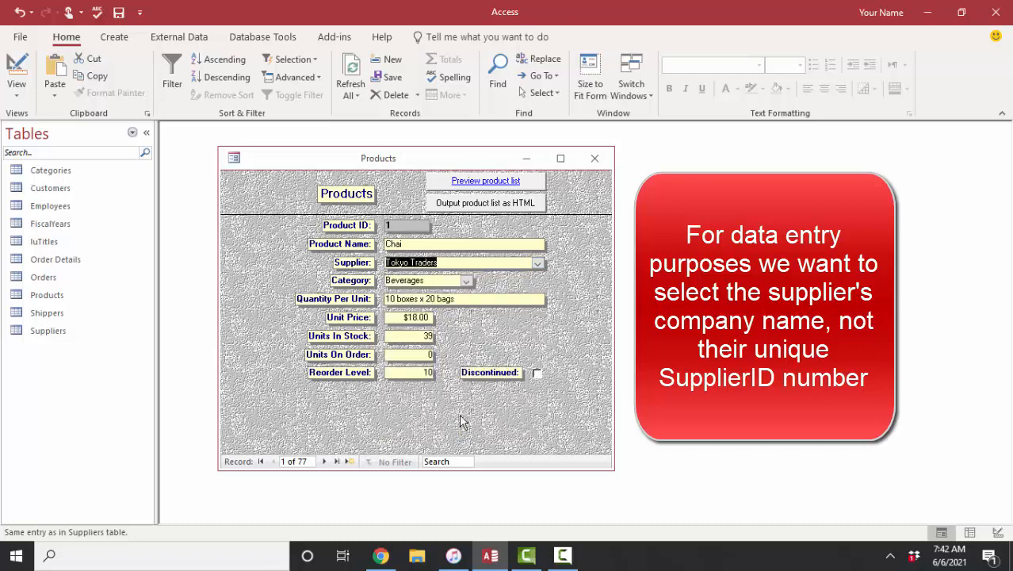
# Return to Design view and widen the Property Sheet to read the Supplier combo box's Row Source statement, then narrow it again
pyautogui.click(26, 76)
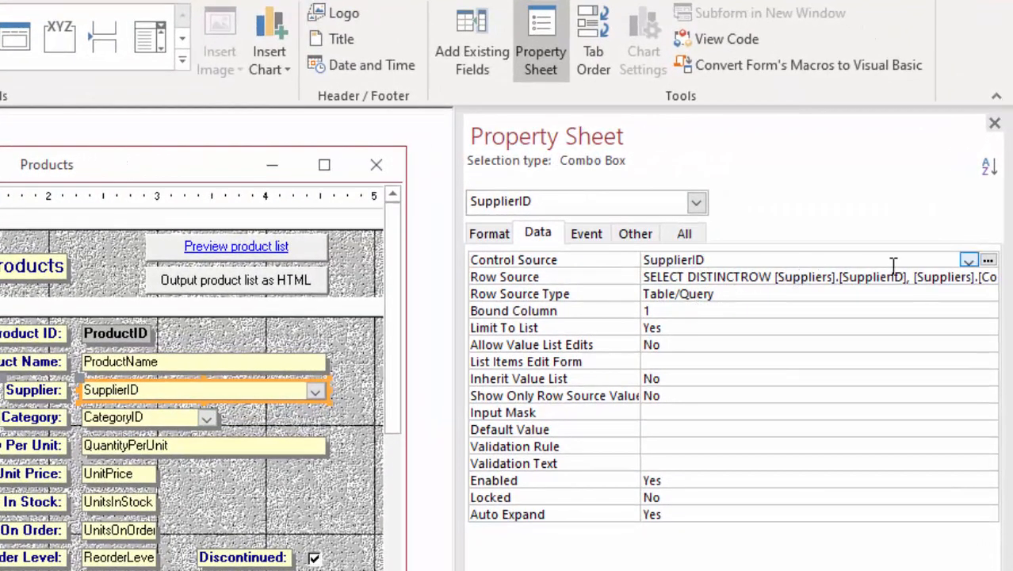
pyautogui.click(893, 269)
pyautogui.click(880, 277)
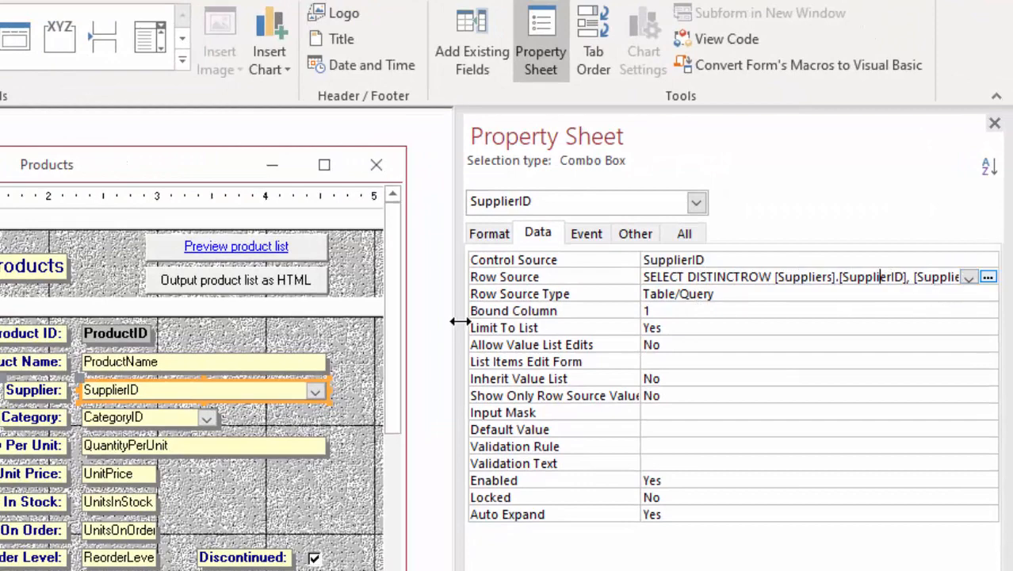
pyautogui.moveTo(387, 310); pyautogui.dragTo(271, 310)
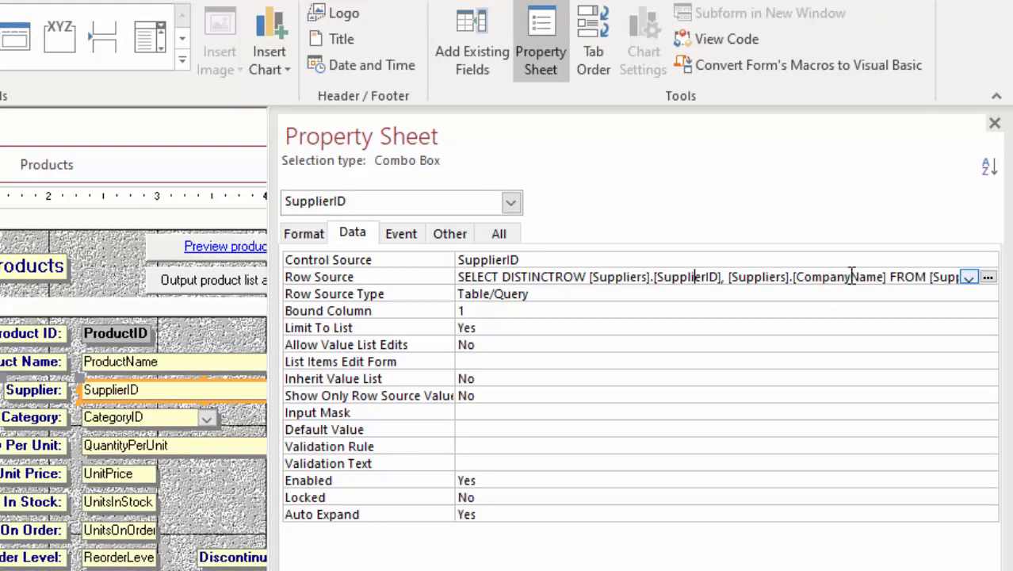
pyautogui.moveTo(271, 238); pyautogui.dragTo(419, 238)
# Set the first value of the Supplier combo box's Column Widths property to .5 so the SupplierID column shows
pyautogui.click(454, 233)
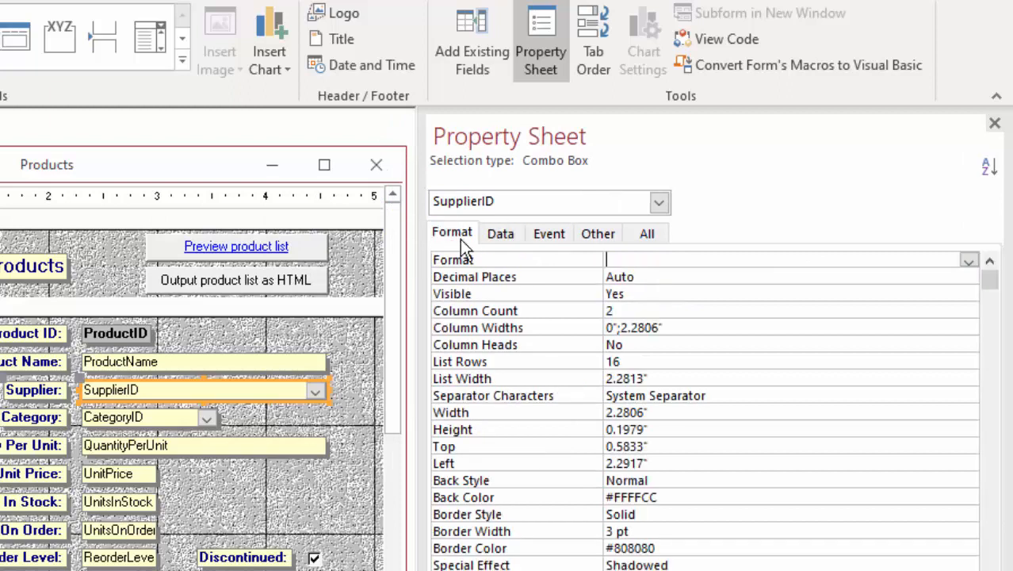
pyautogui.click(624, 312)
pyautogui.moveTo(616, 328); pyautogui.dragTo(601, 335)
pyautogui.write('.5')
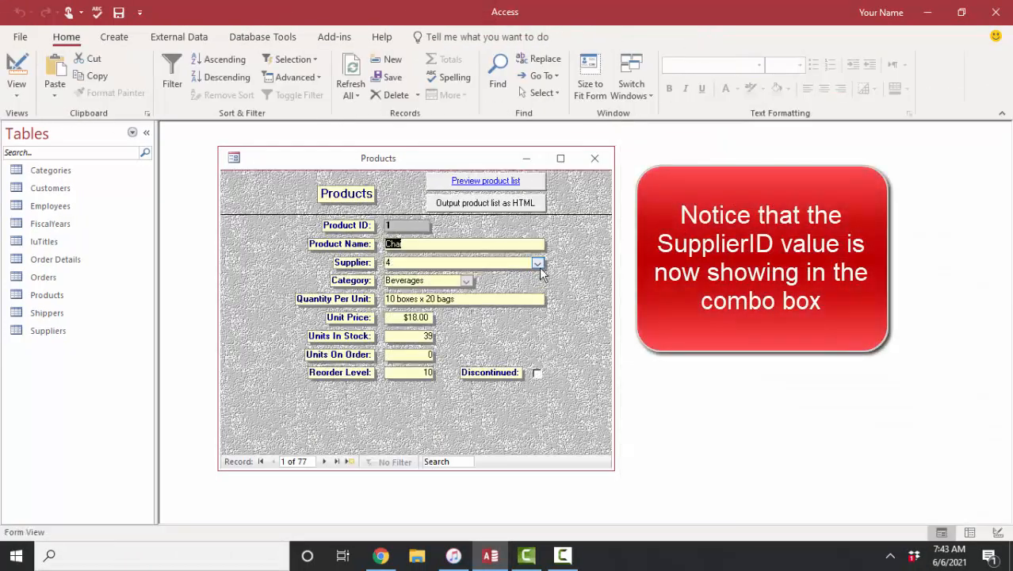
# Check the supplier list in Form view and choose Exotic Liquids as the Chai product's supplier
pyautogui.click(539, 263)
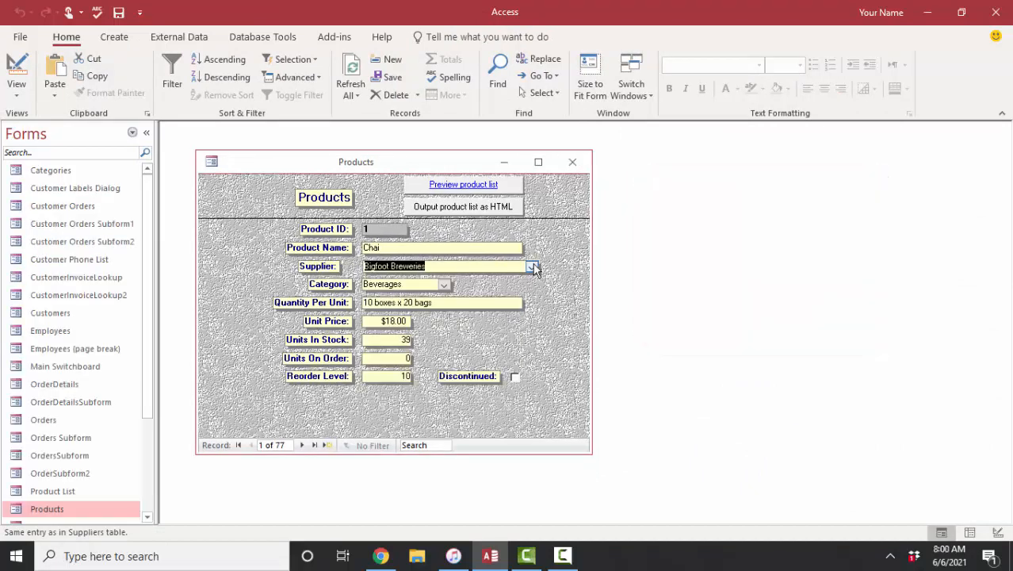
pyautogui.click(534, 268)
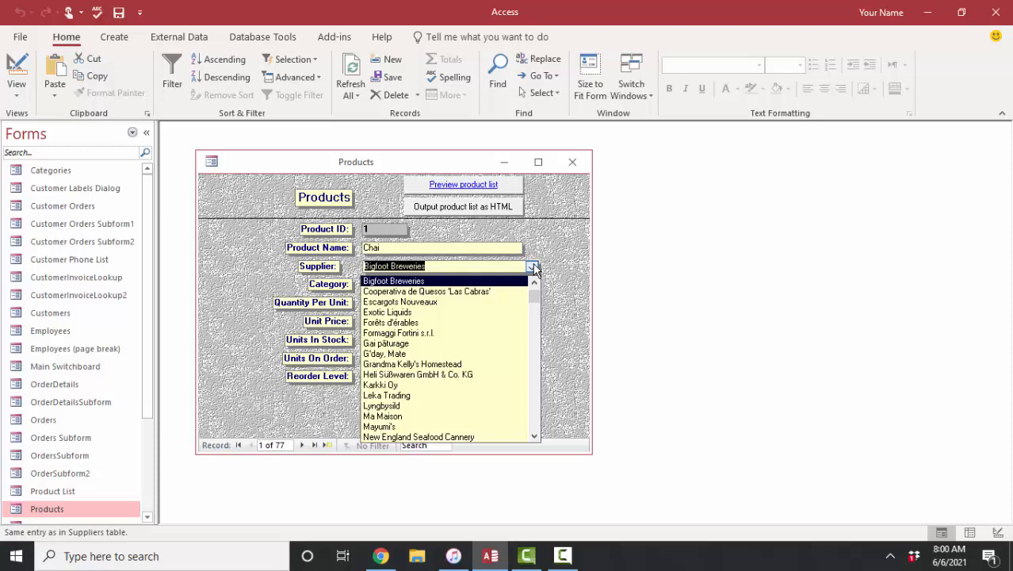
pyautogui.click(454, 313)
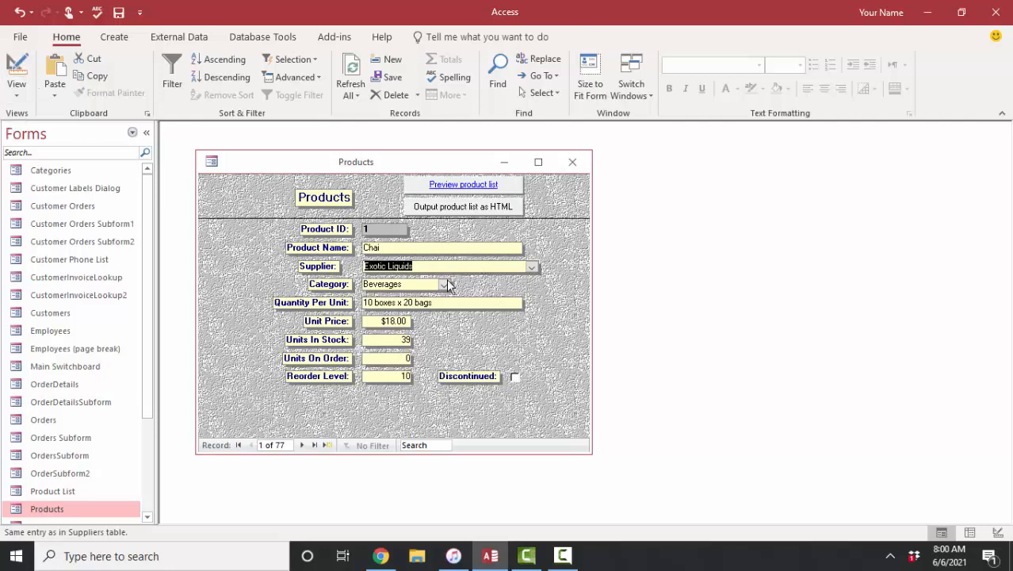
# Switch the form to Design view and review the Supplier combo box's Column Widths and Row Source properties
pyautogui.click(16, 69)
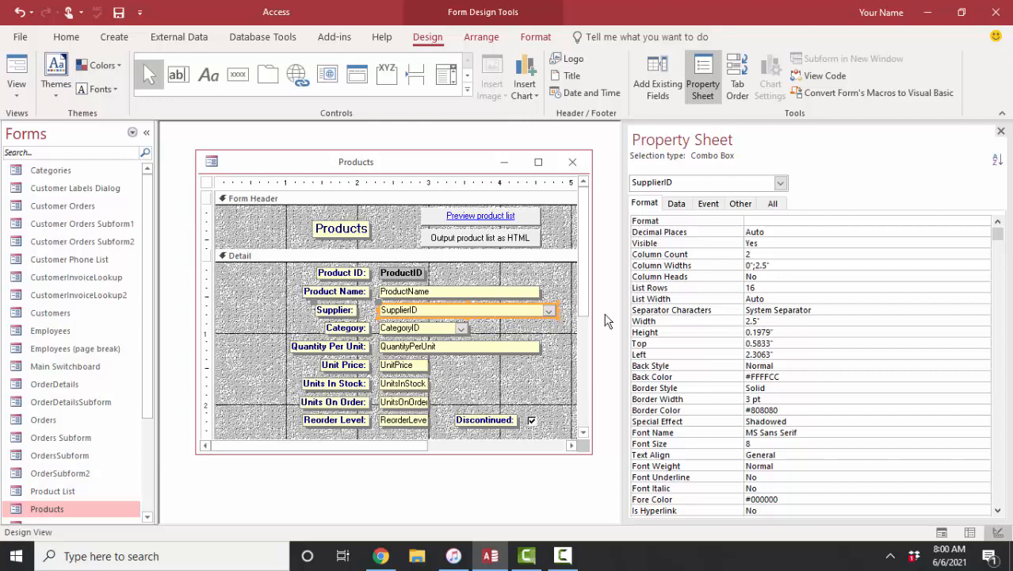
pyautogui.click(748, 264)
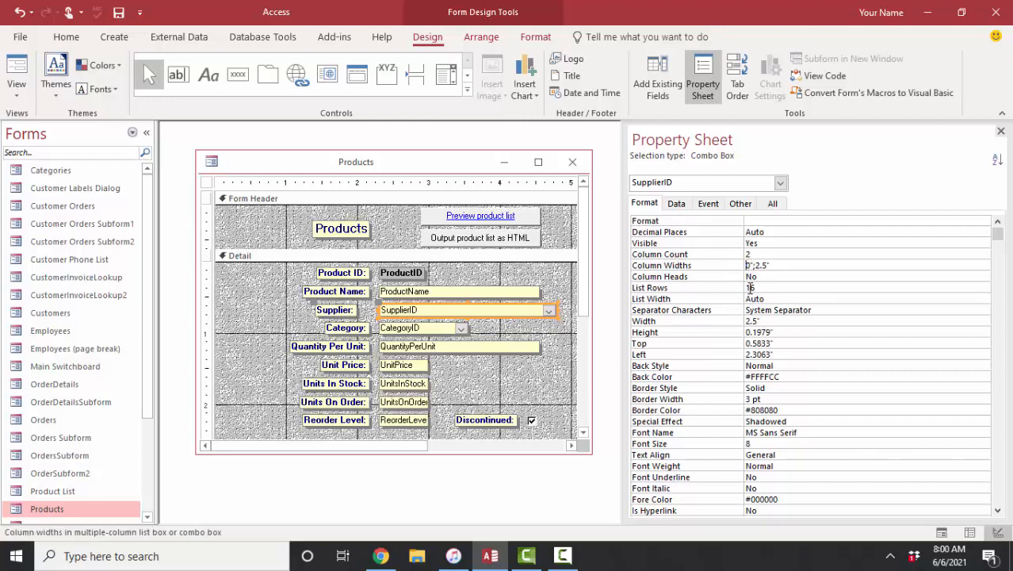
pyautogui.click(676, 203)
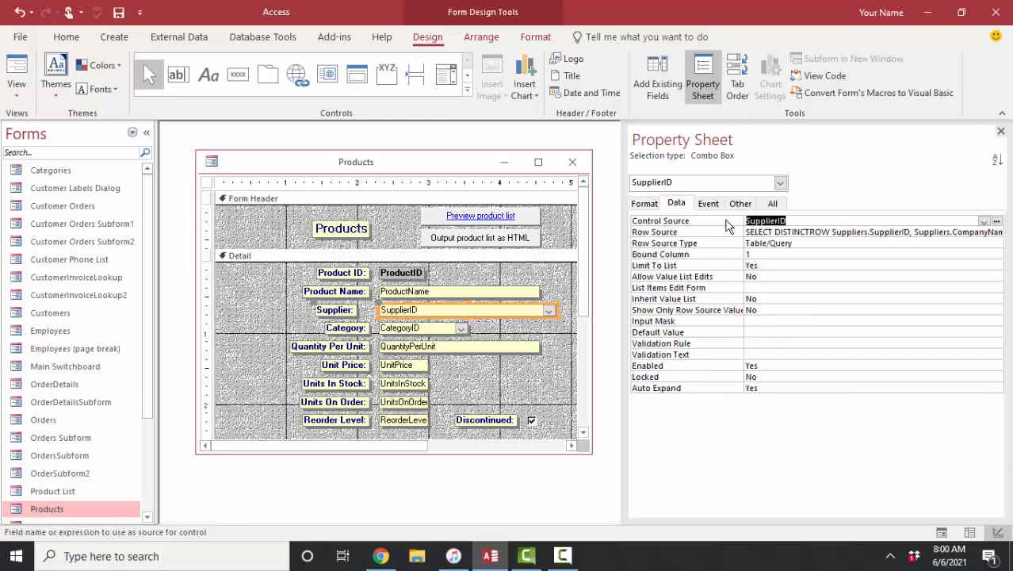
pyautogui.click(850, 232)
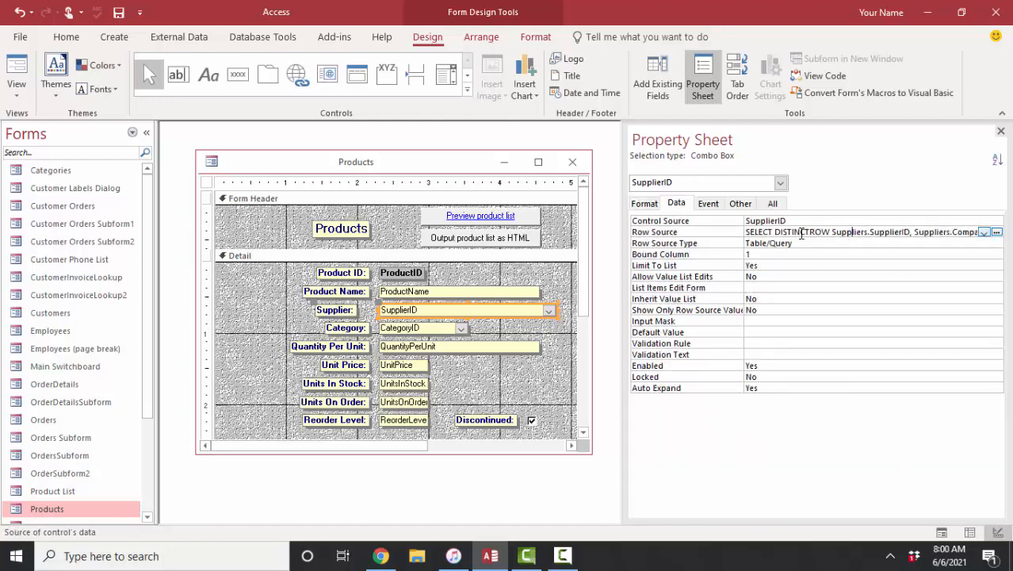
# Open the Supplier row source in the Query Builder and move the CompanyName field in front of SupplierID
pyautogui.click(996, 231)
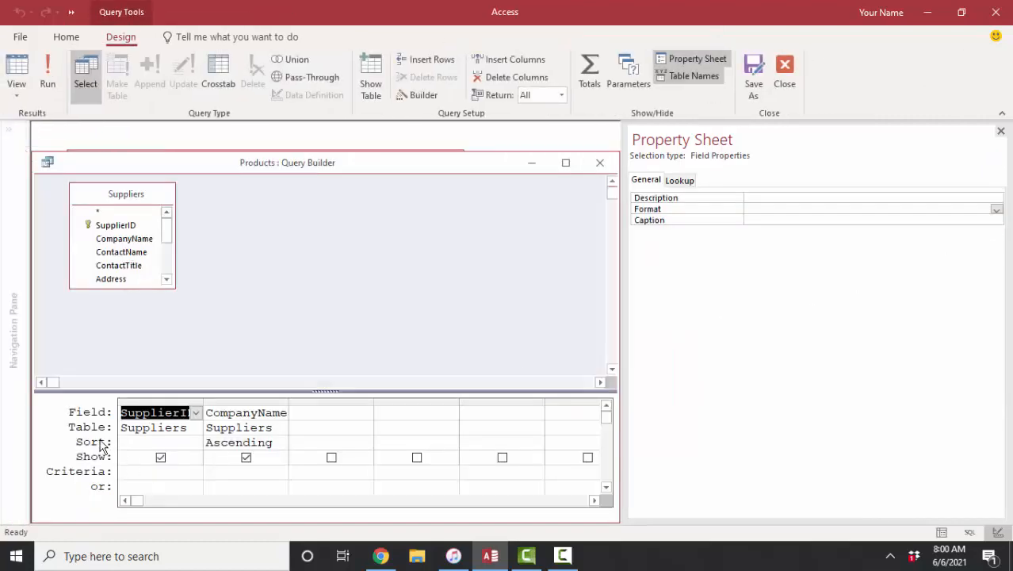
pyautogui.click(261, 403)
pyautogui.moveTo(260, 402); pyautogui.dragTo(185, 389)
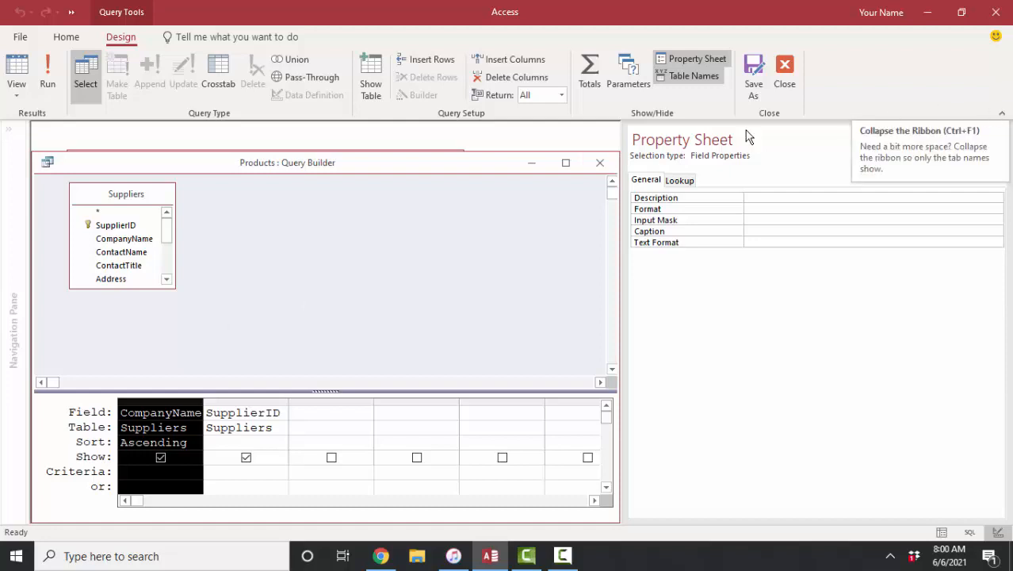
# Preview the reordered query's records in Datasheet view, then close the Query Builder and save the row source changes
pyautogui.click(11, 70)
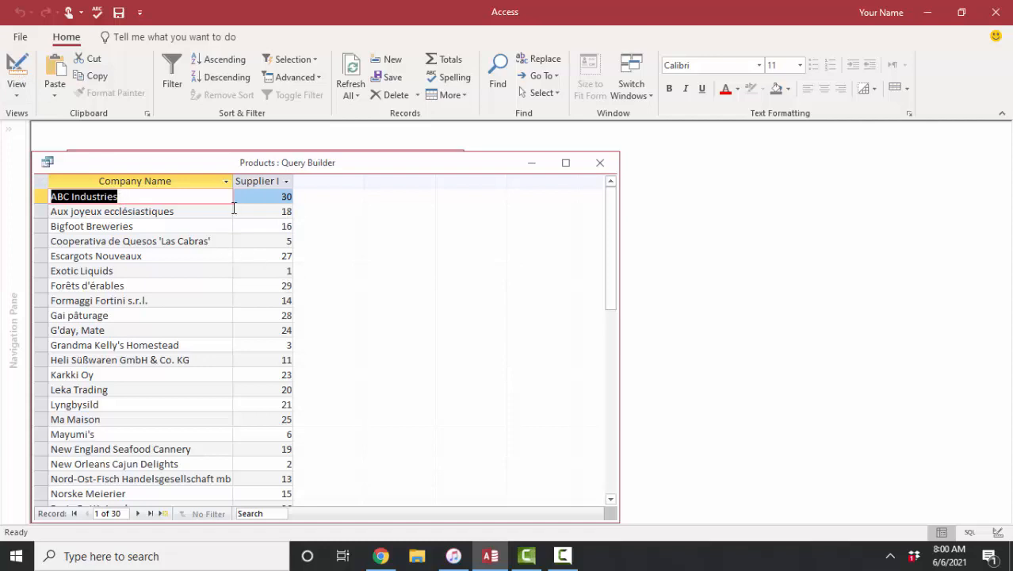
pyautogui.click(18, 68)
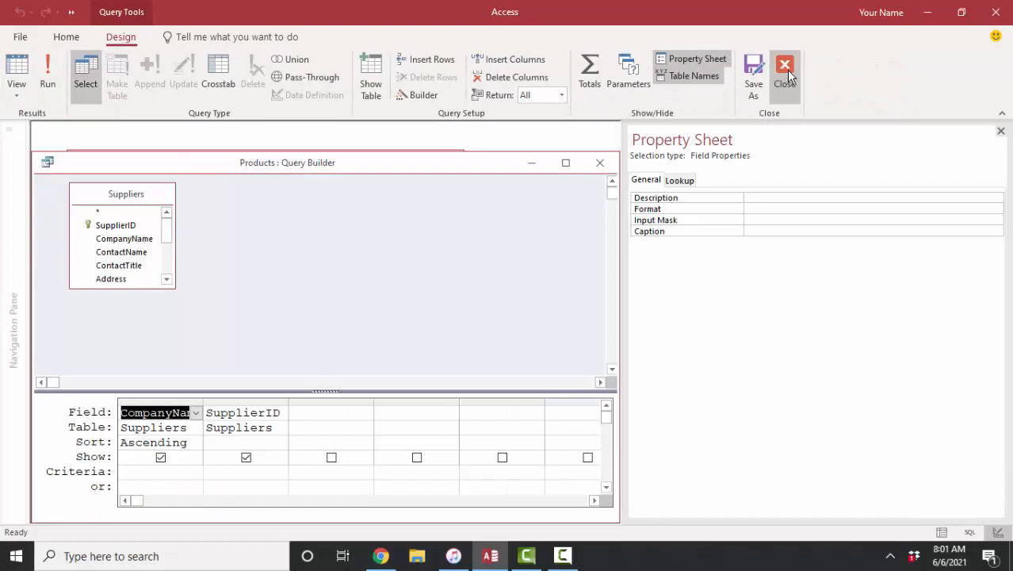
pyautogui.click(789, 76)
pyautogui.click(449, 336)
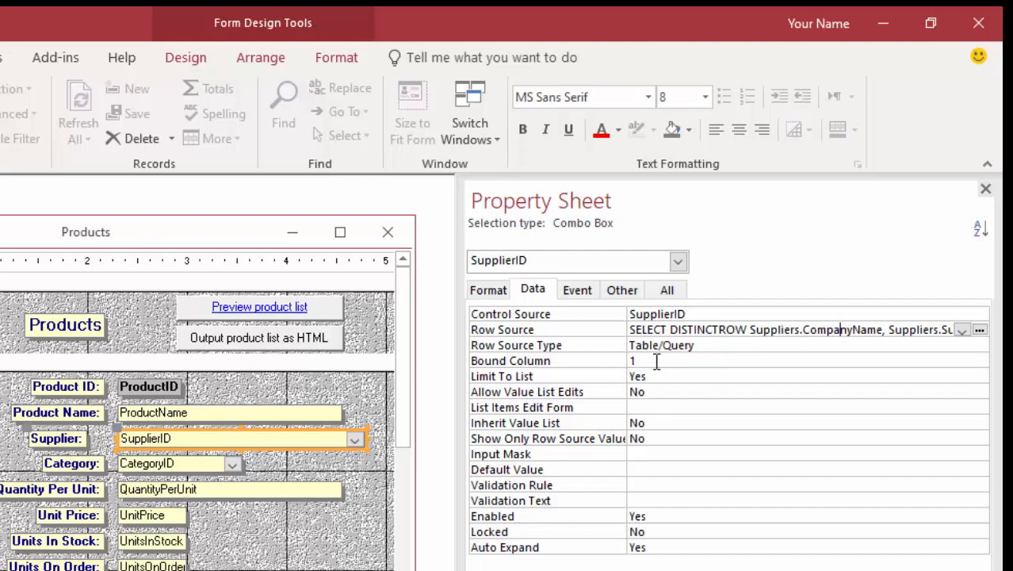
# Set the Supplier combo box's Bound Column to 2 and its Column Widths to 2.5";0.5"
pyautogui.moveTo(655, 362); pyautogui.dragTo(606, 370)
pyautogui.write('2')
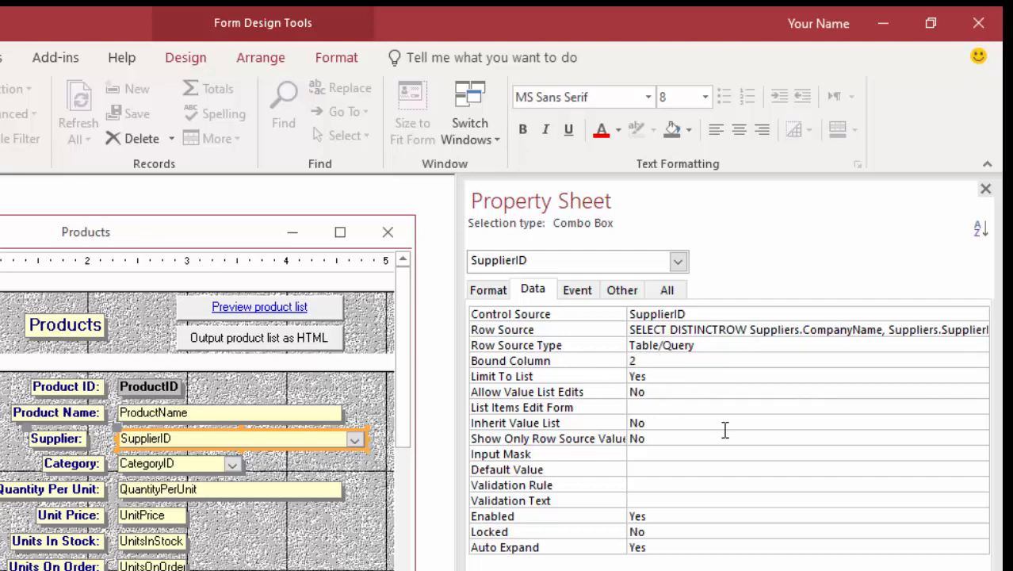
pyautogui.click(687, 377)
pyautogui.click(488, 292)
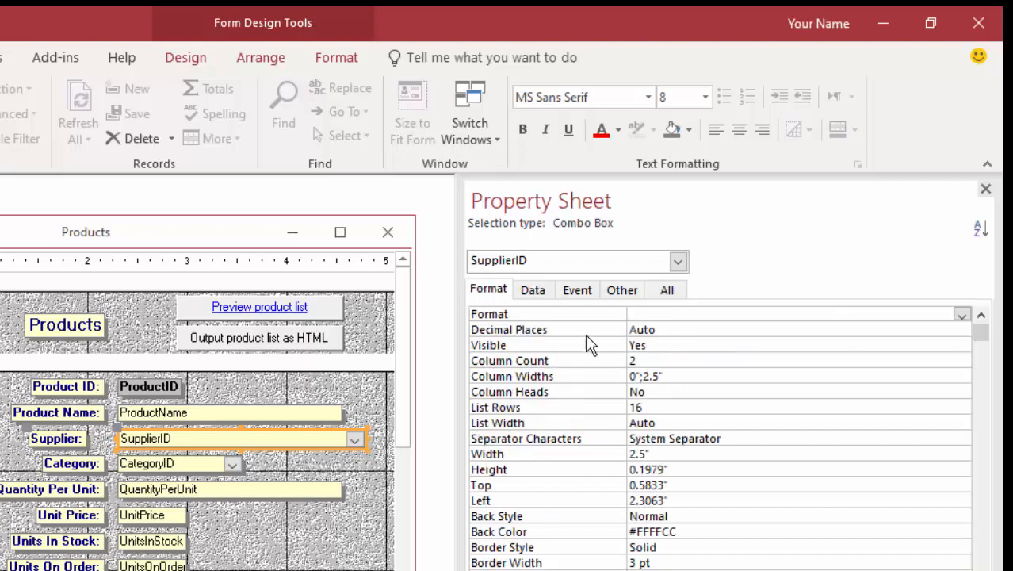
pyautogui.click(683, 382)
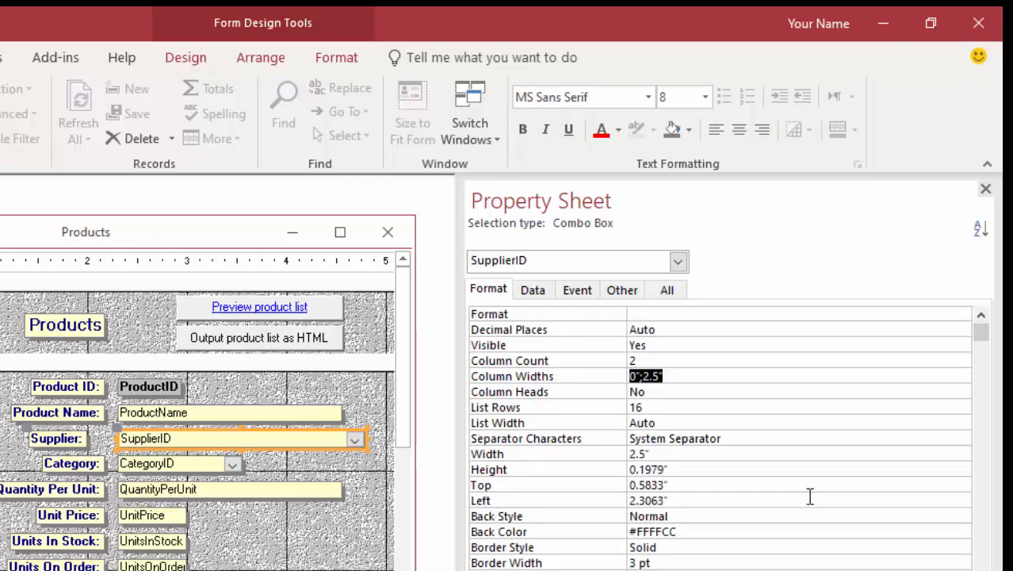
pyautogui.write('2.5;0.5')
pyautogui.click(581, 376)
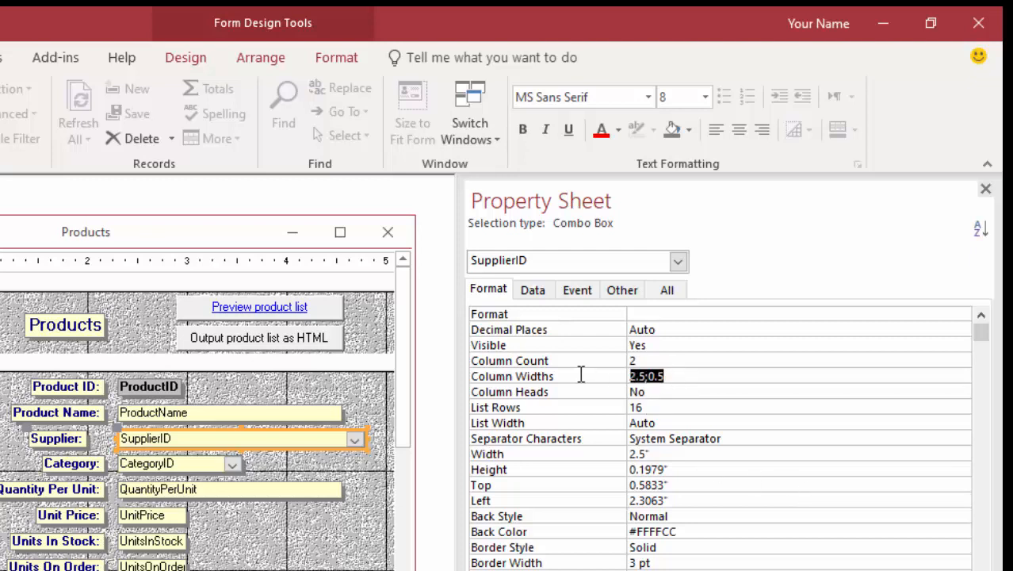
# Set the Supplier combo box's Width to 3" and its List Rows to 99, and recheck its data properties
pyautogui.doubleClick(649, 453)
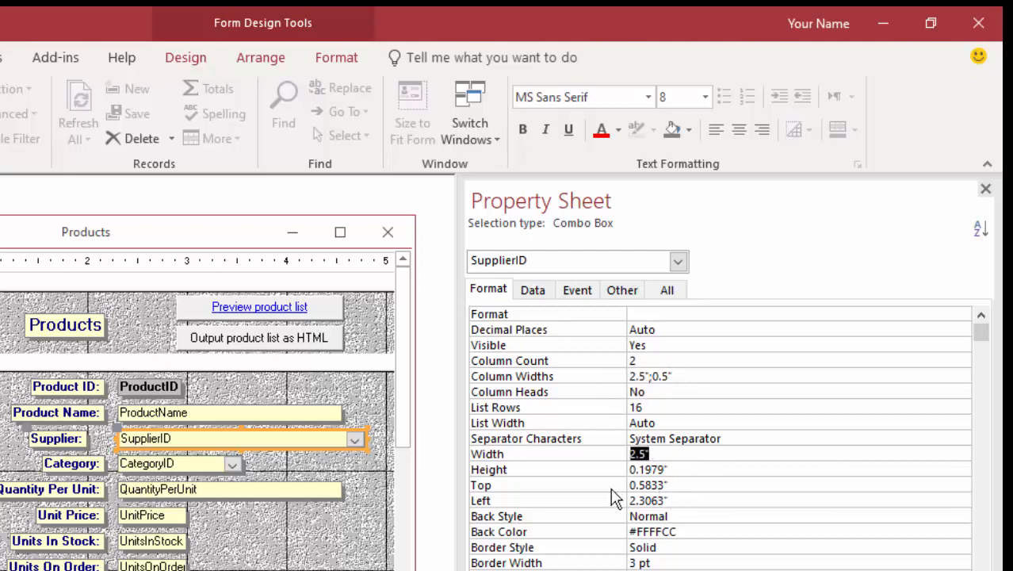
pyautogui.write('3')
pyautogui.click(620, 407)
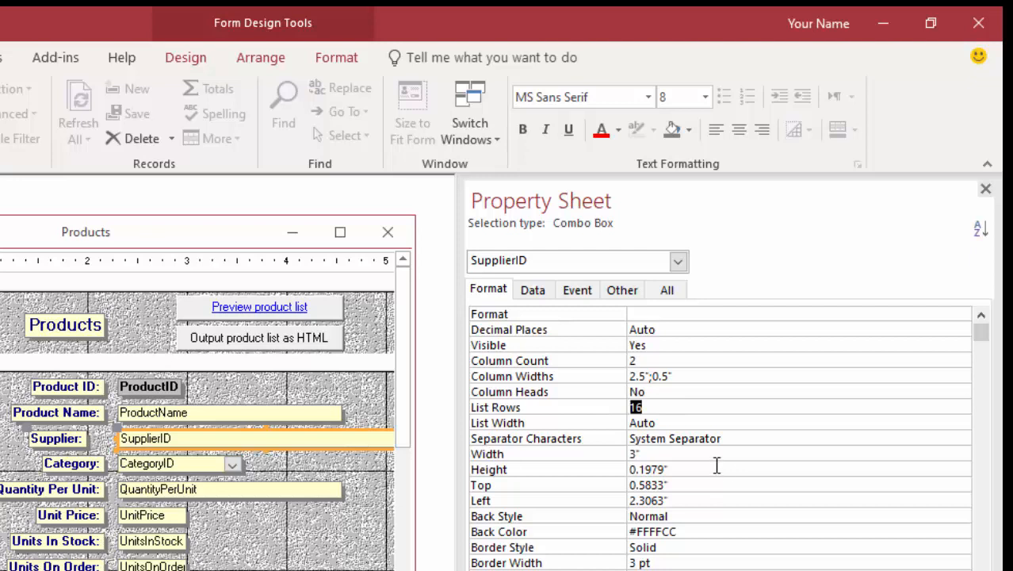
pyautogui.write('99')
pyautogui.click(532, 290)
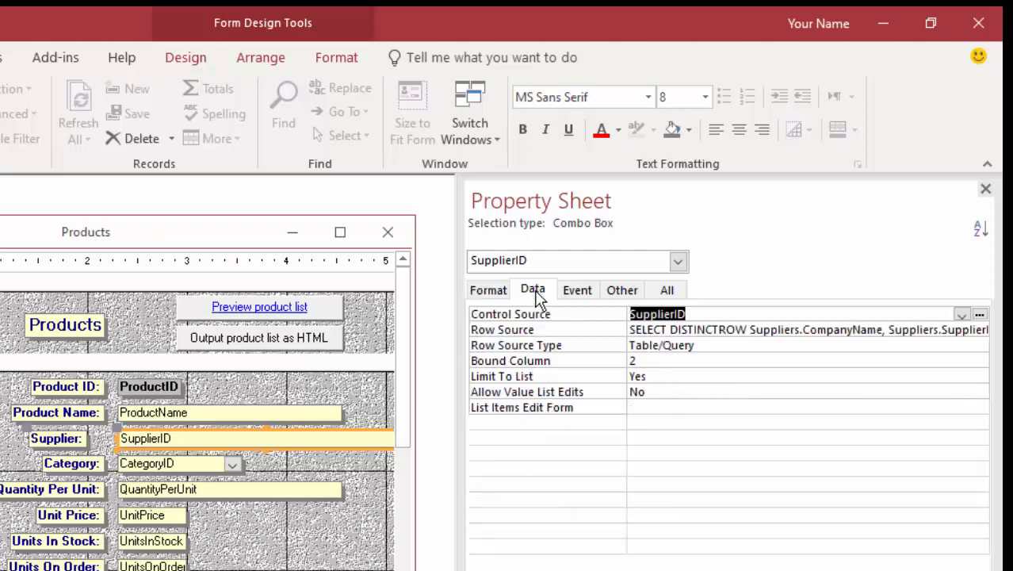
pyautogui.click(487, 292)
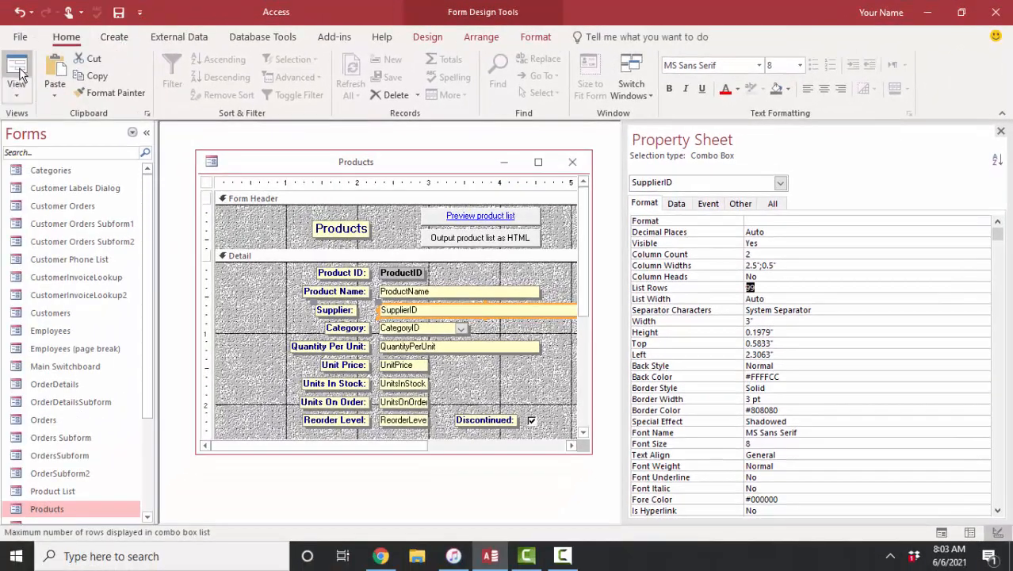
# Test the supplier list in Form view by changing Chai's supplier to ABC Industries and back to Exotic Liquids
pyautogui.click(18, 75)
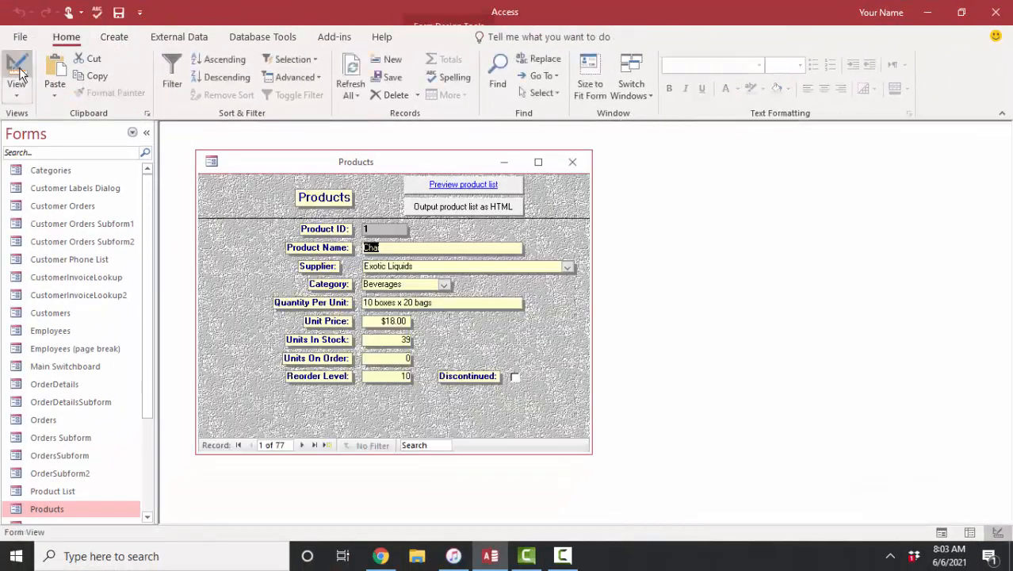
pyautogui.click(568, 268)
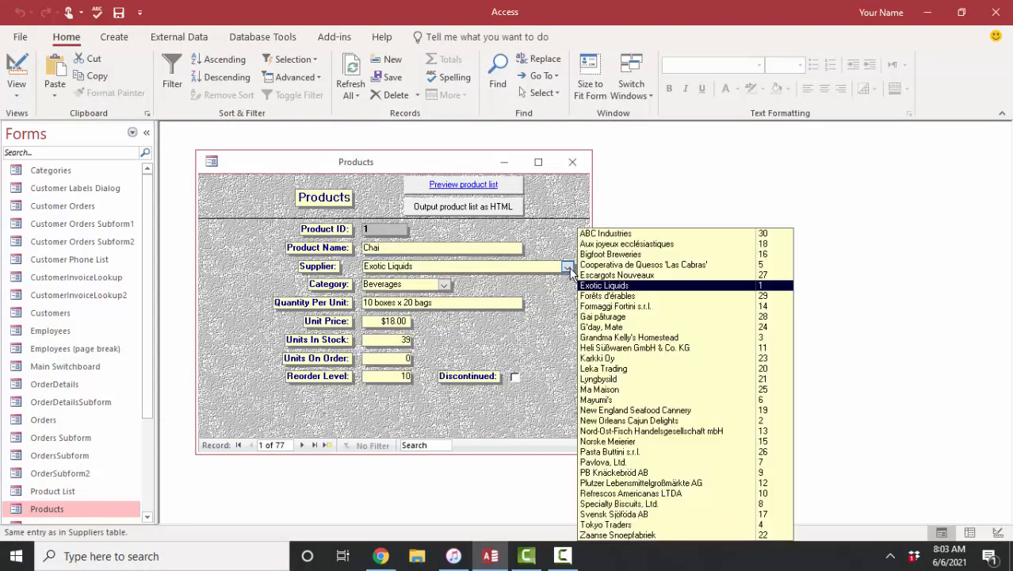
pyautogui.click(600, 238)
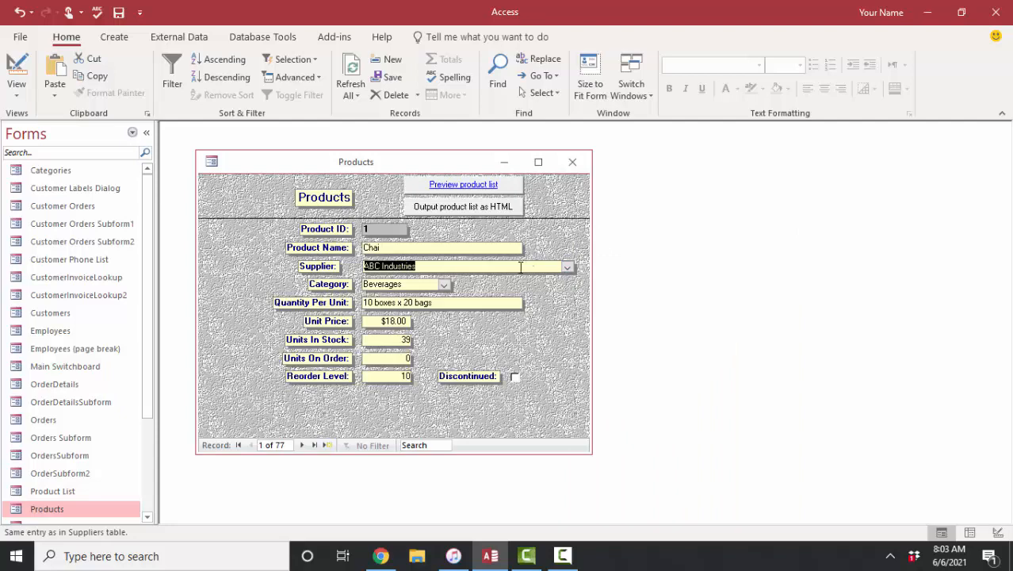
pyautogui.click(567, 267)
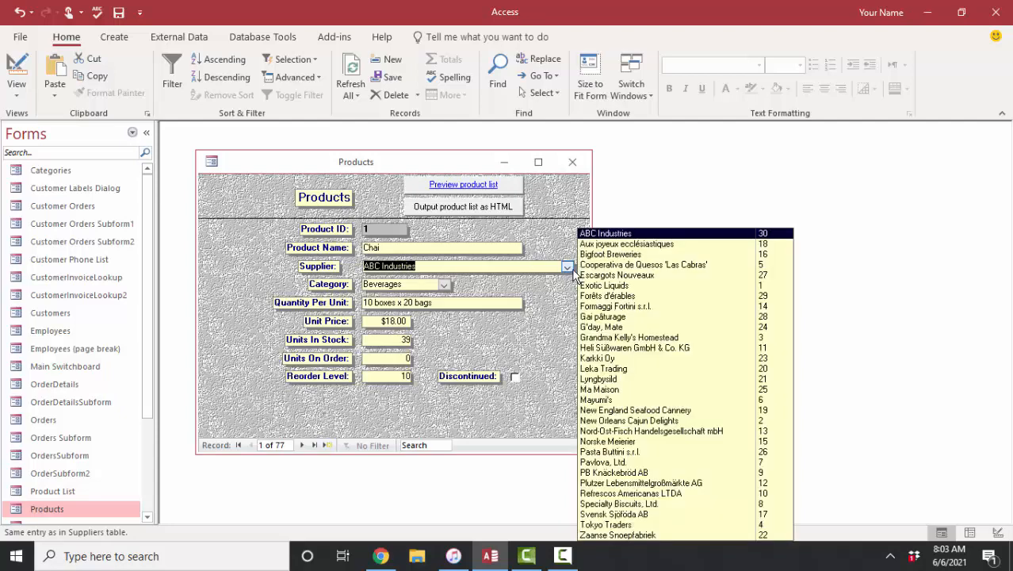
pyautogui.click(618, 287)
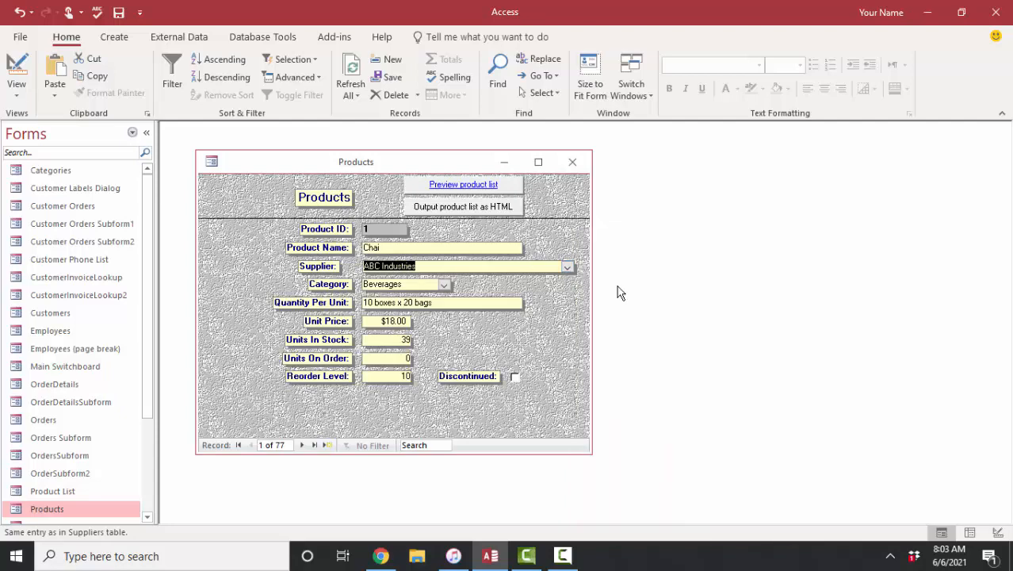
pyautogui.click(568, 267)
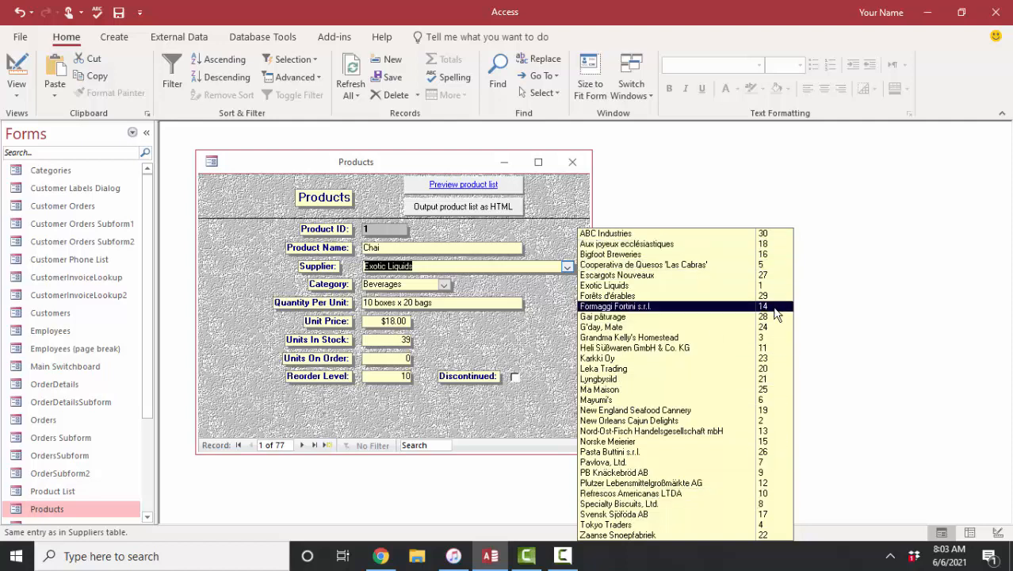
pyautogui.click(277, 170)
# Return the form to Design view, hide the property sheet and delete the Supplier combo box
pyautogui.click(19, 70)
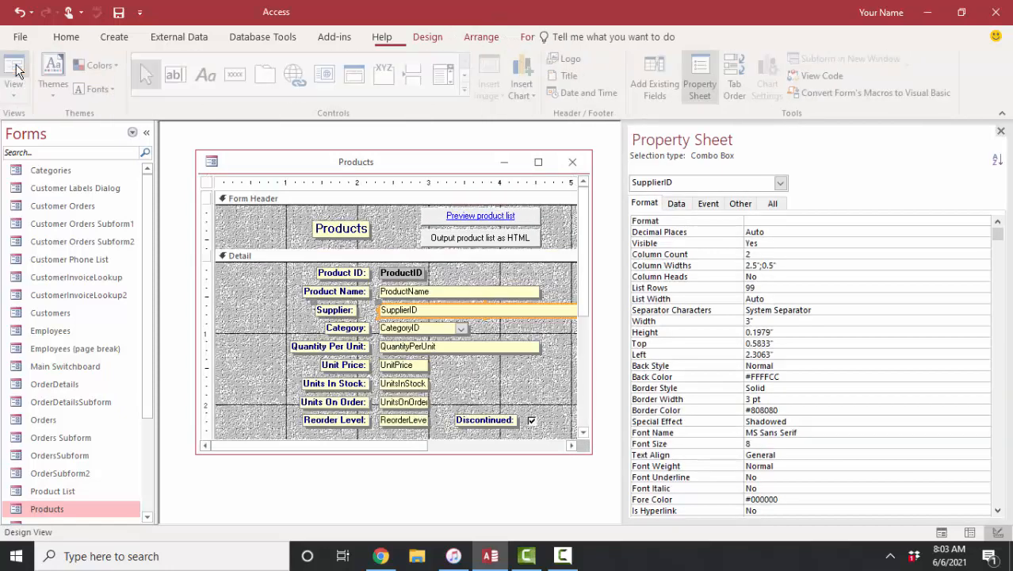
pyautogui.press('F4')
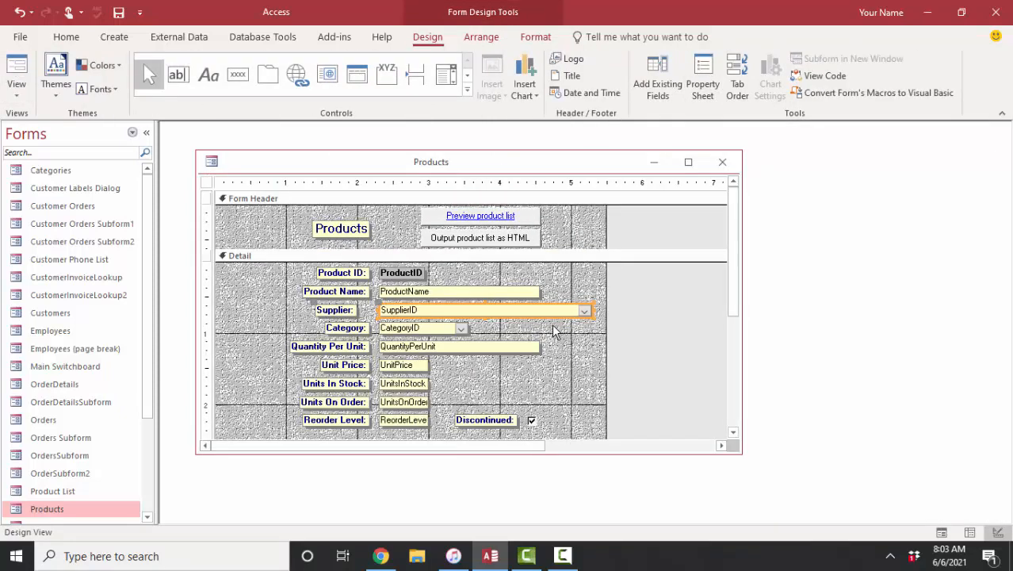
pyautogui.press('Delete')
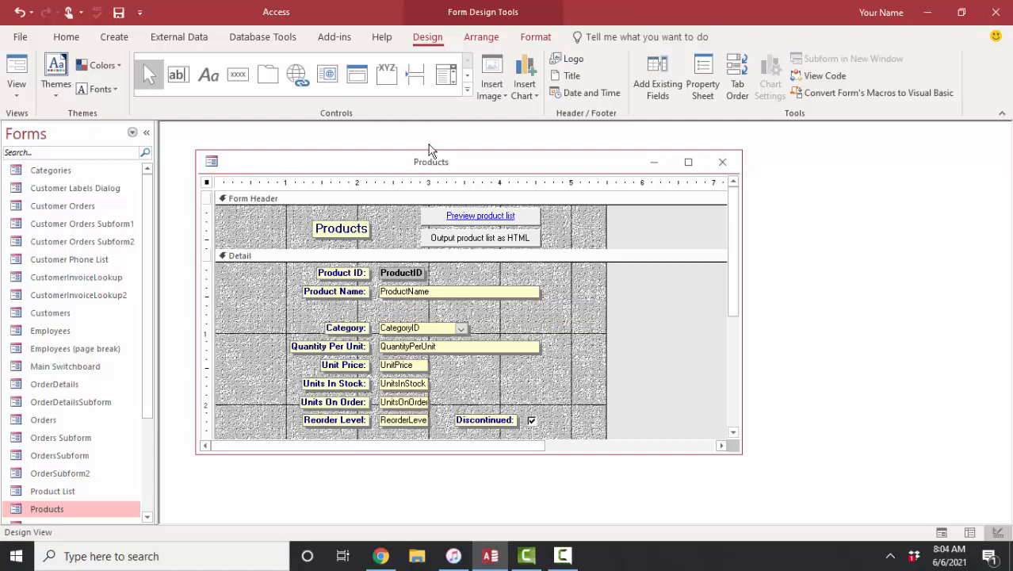
# Add the SupplierID field from the field list between Product Name and Category, and widen it to about the Product Name width
pyautogui.click(664, 77)
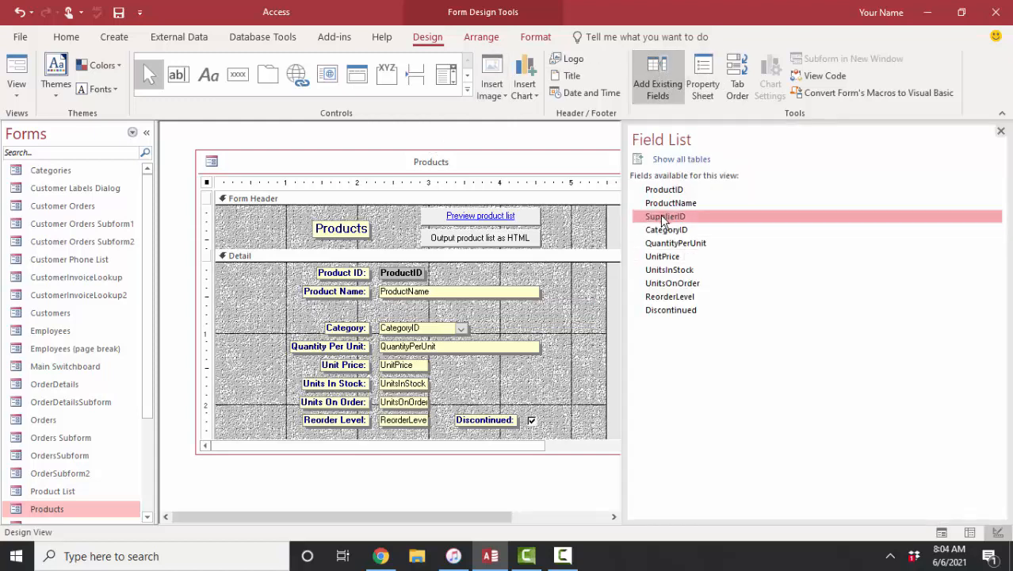
pyautogui.moveTo(664, 220); pyautogui.dragTo(393, 300)
pyautogui.click(407, 305)
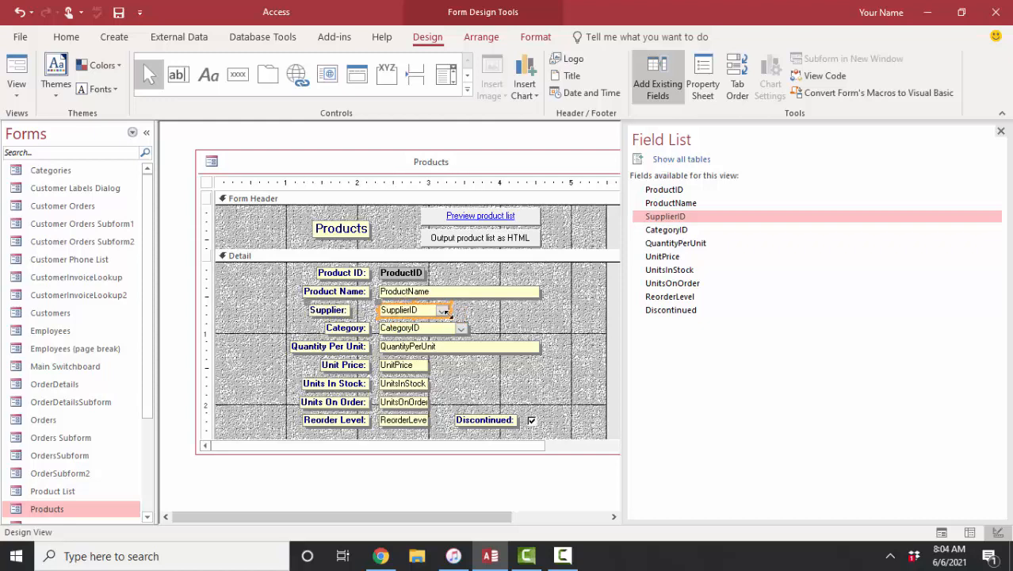
pyautogui.moveTo(446, 312); pyautogui.dragTo(536, 314)
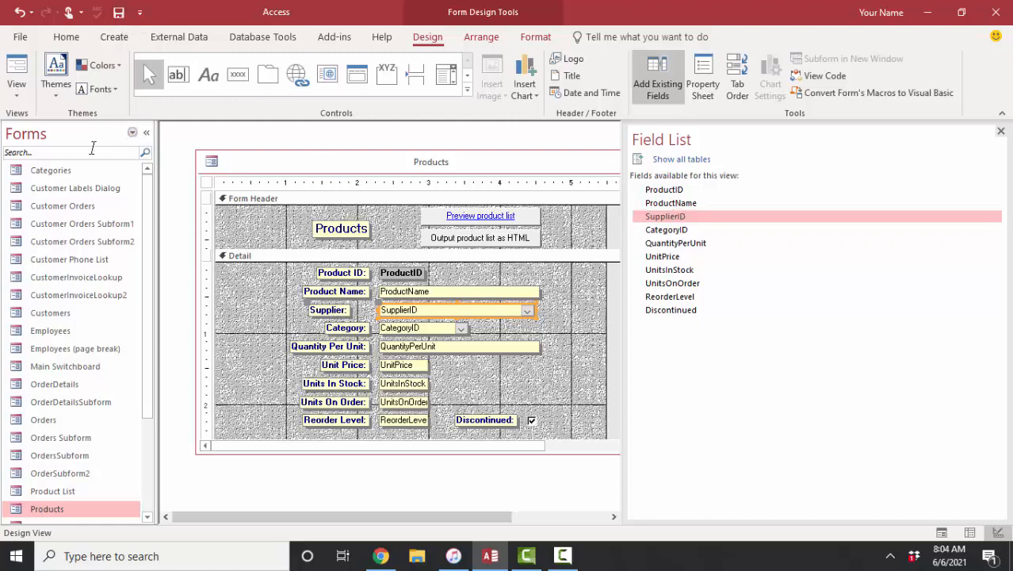
# List the database's tables and open the Products table in Design view
pyautogui.click(115, 136)
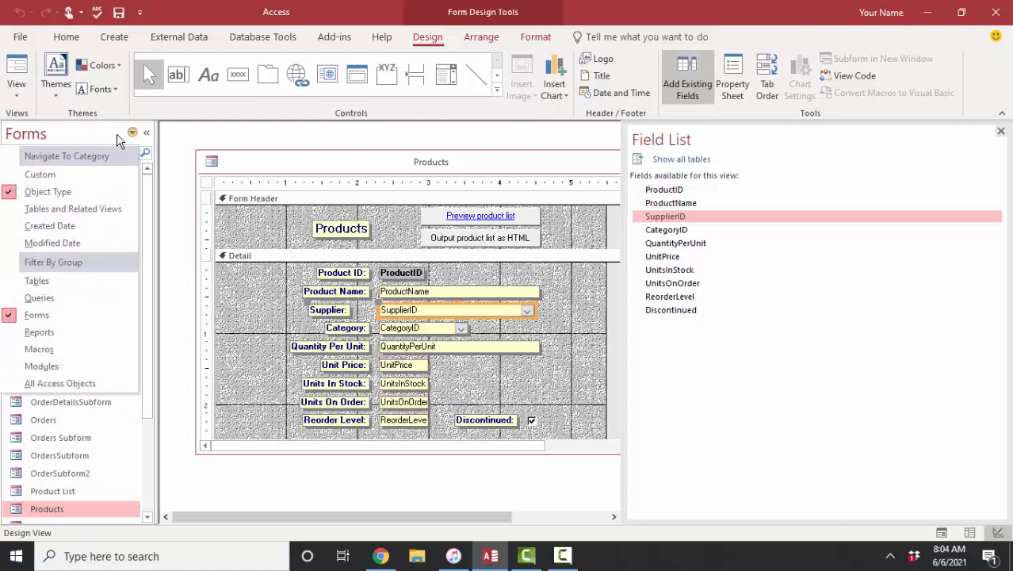
pyautogui.click(49, 285)
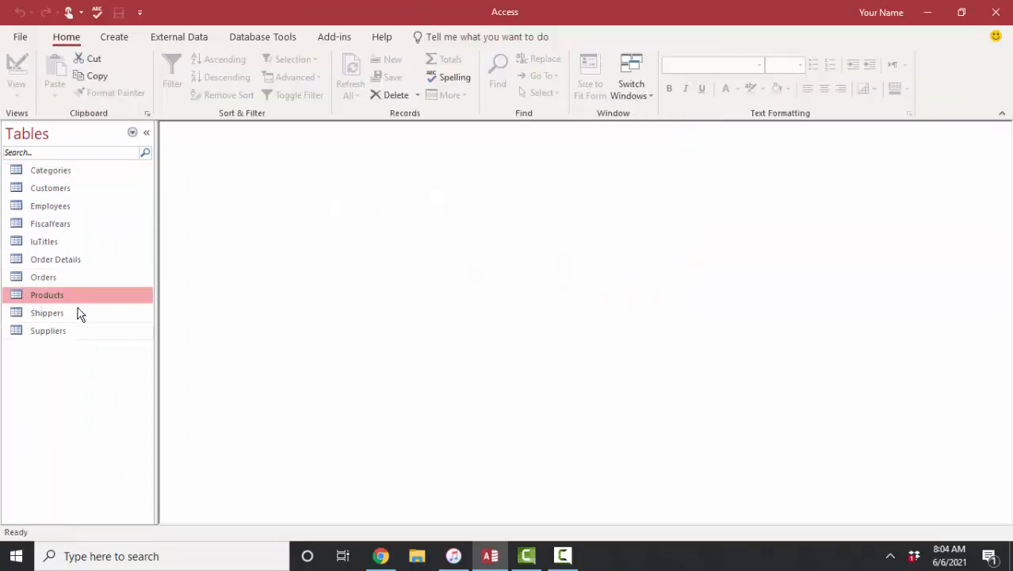
pyautogui.rightClick(79, 297)
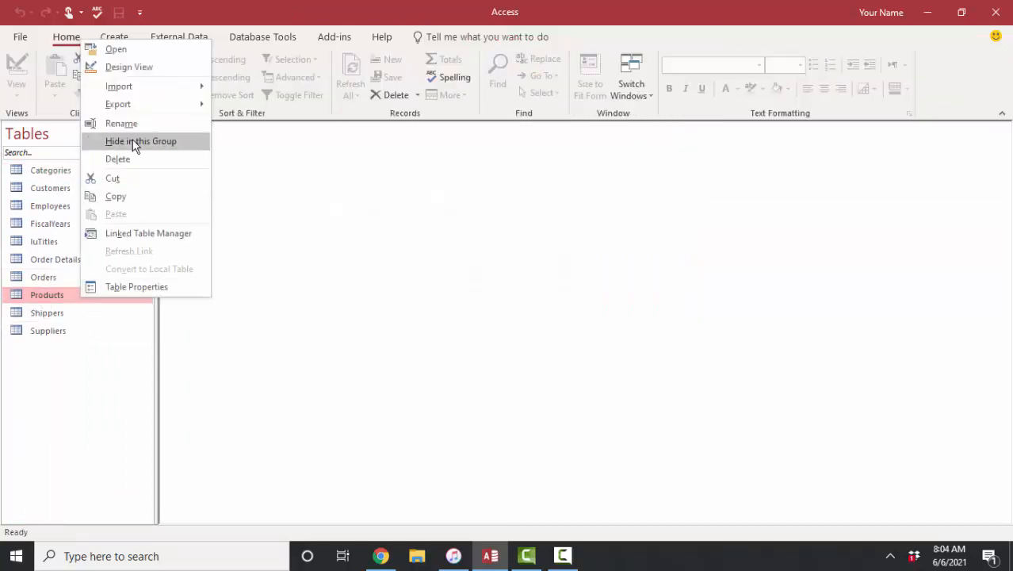
pyautogui.click(132, 68)
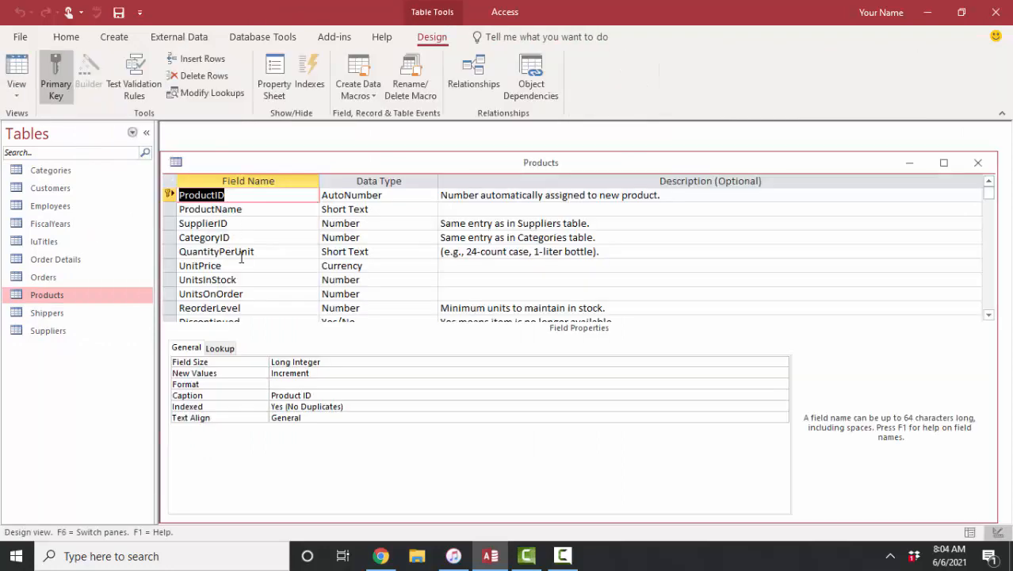
# Examine the SupplierID field's data type and its Lookup properties, including Display Control and Row Source
pyautogui.click(271, 223)
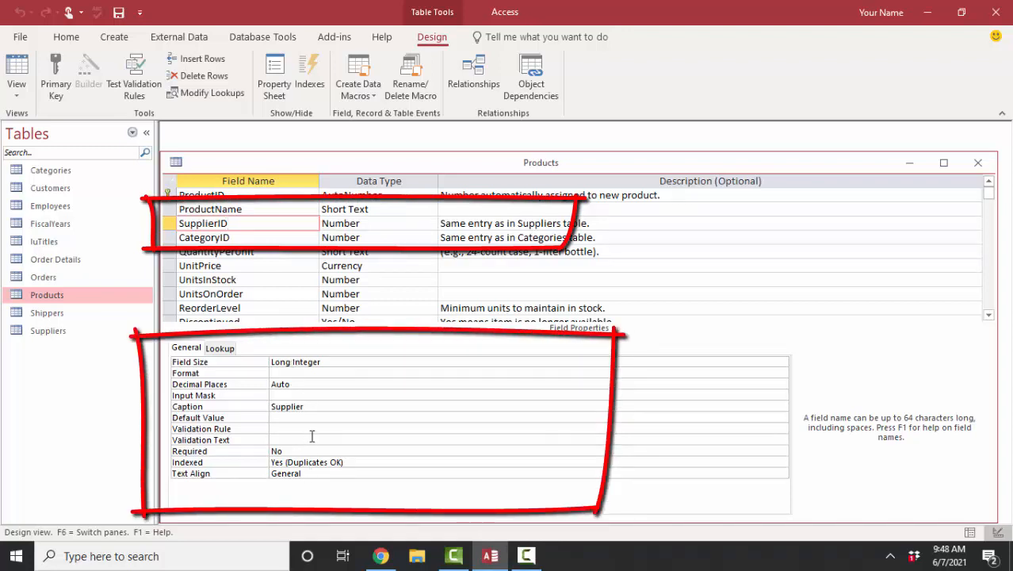
pyautogui.click(374, 224)
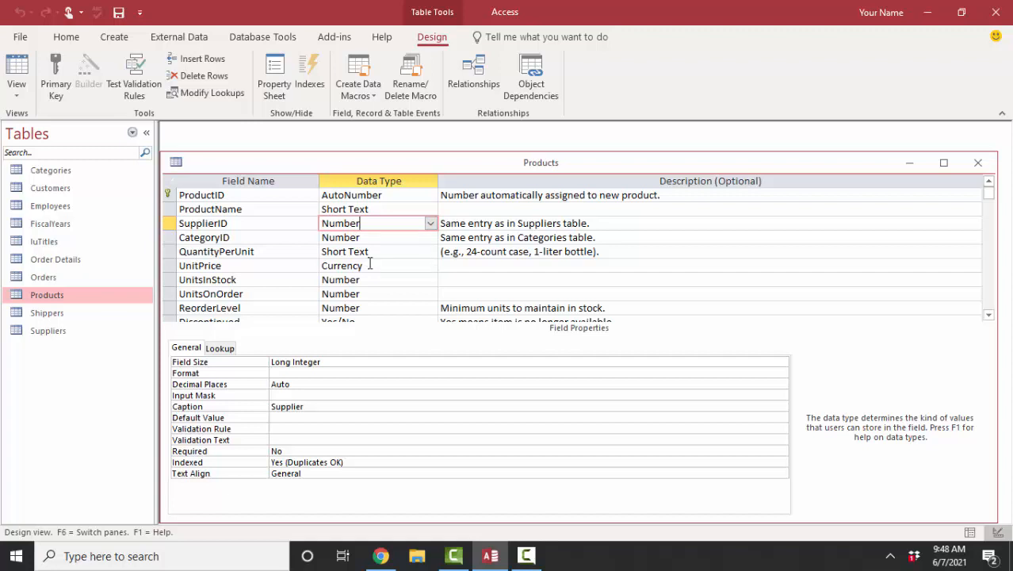
pyautogui.click(222, 352)
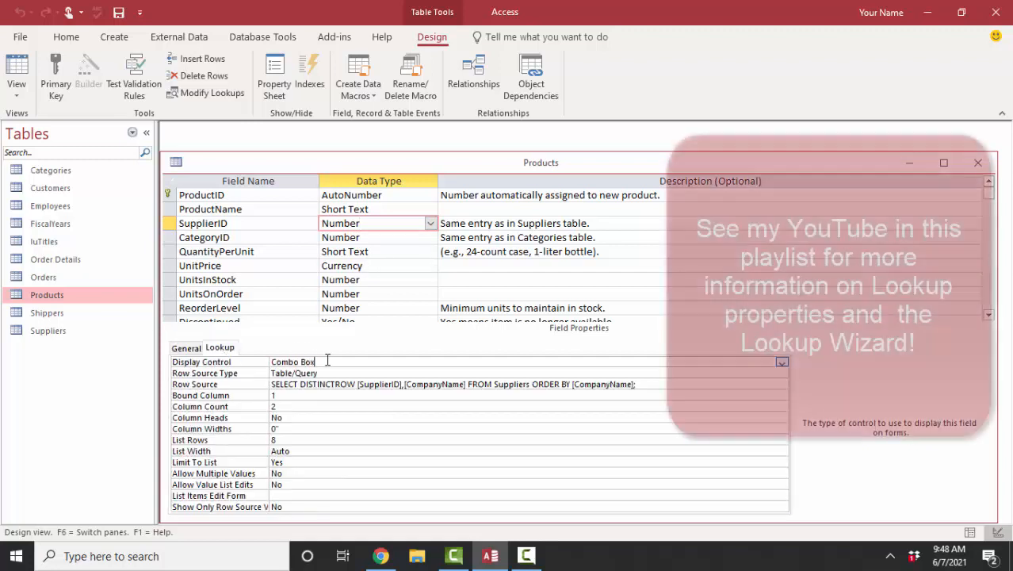
pyautogui.click(333, 361)
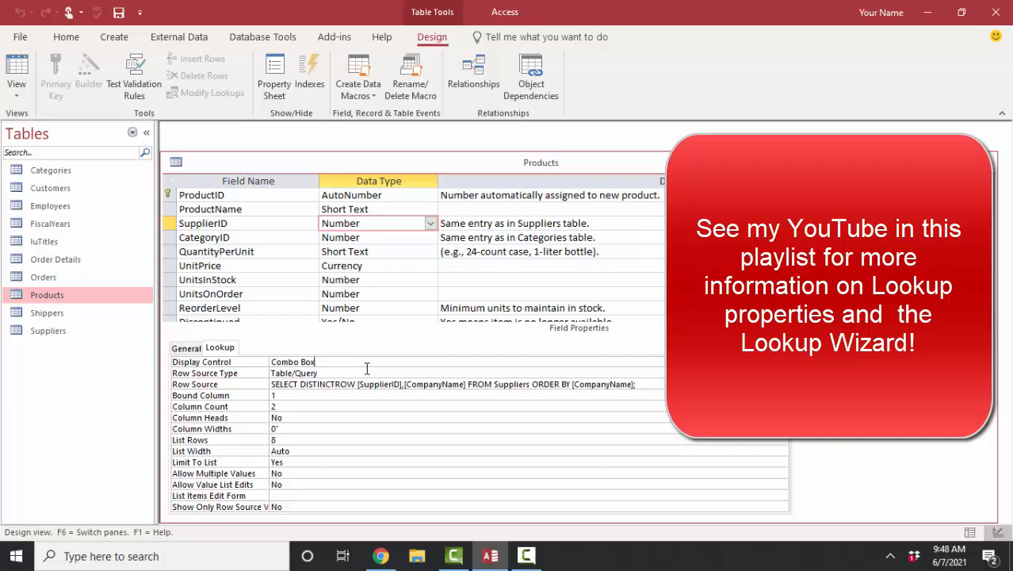
pyautogui.click(319, 384)
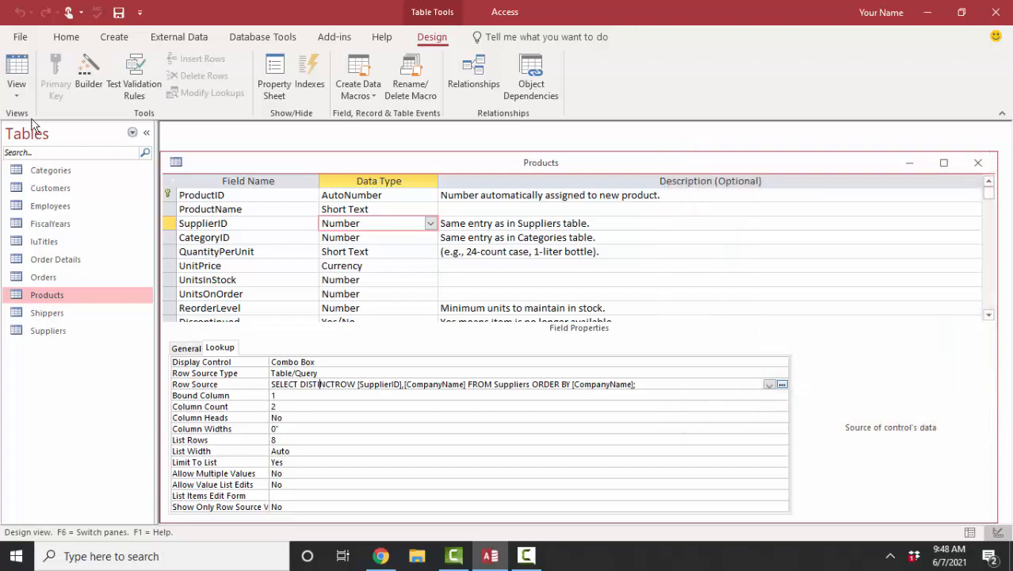
# Switch the Products table to Datasheet view and inspect the Supplier and Category lists of the Chai record
pyautogui.click(25, 67)
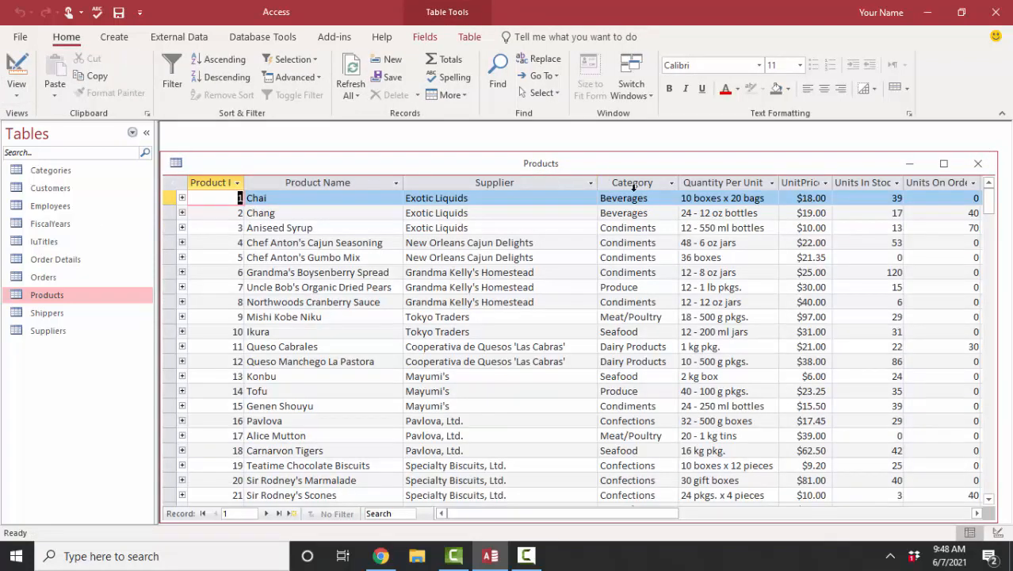
pyautogui.click(590, 199)
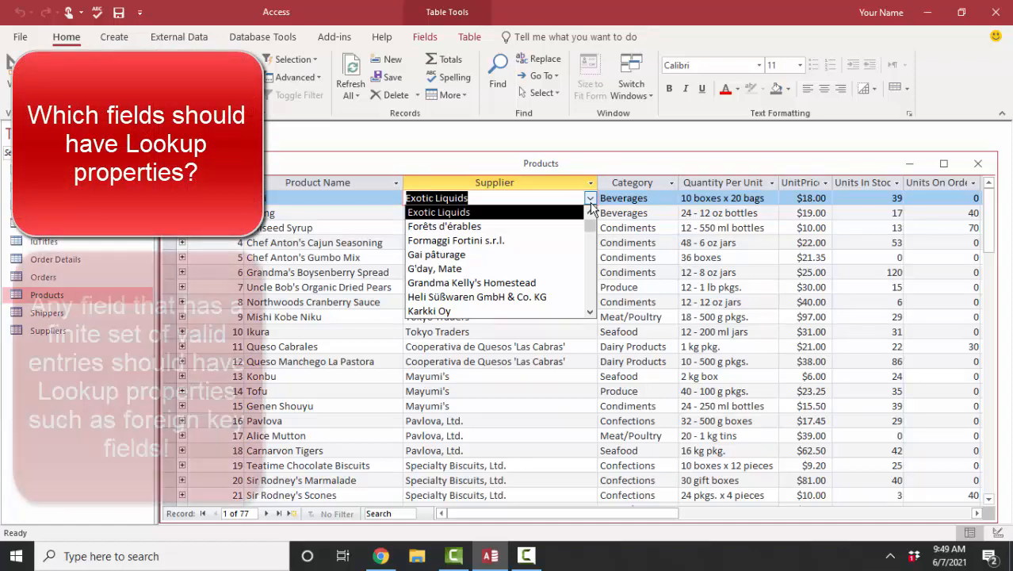
pyautogui.click(671, 199)
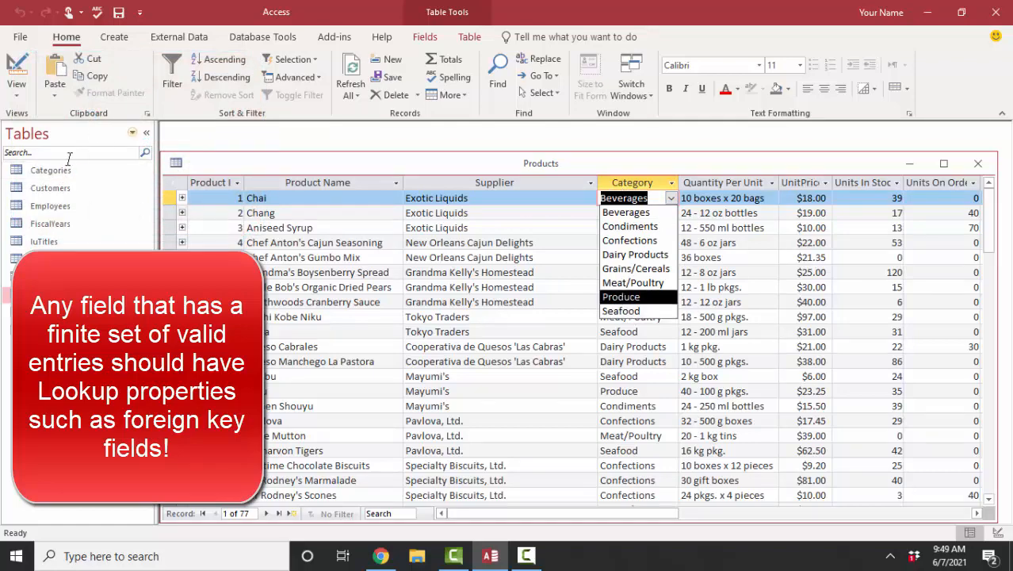
pyautogui.click(474, 199)
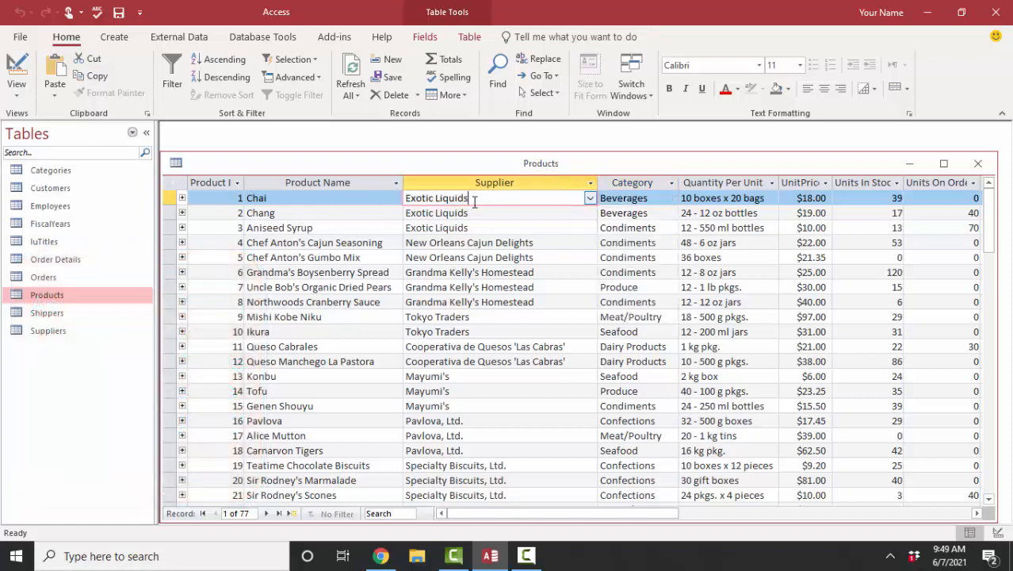
pyautogui.click(589, 198)
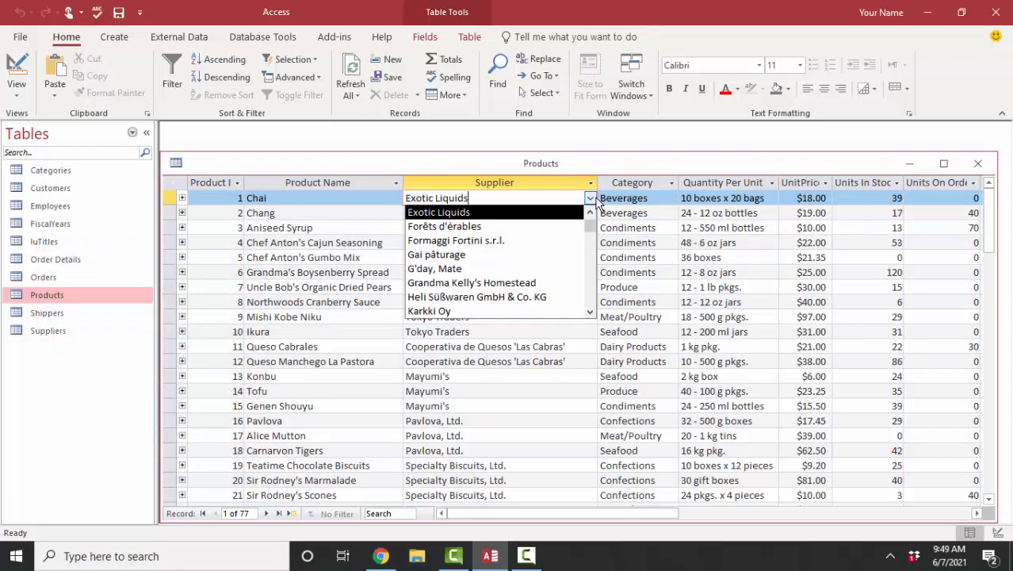
# Add a Suppliers table record with company name AAAA Great Supplier Company and the contact's full name, and close the table
pyautogui.click(77, 335)
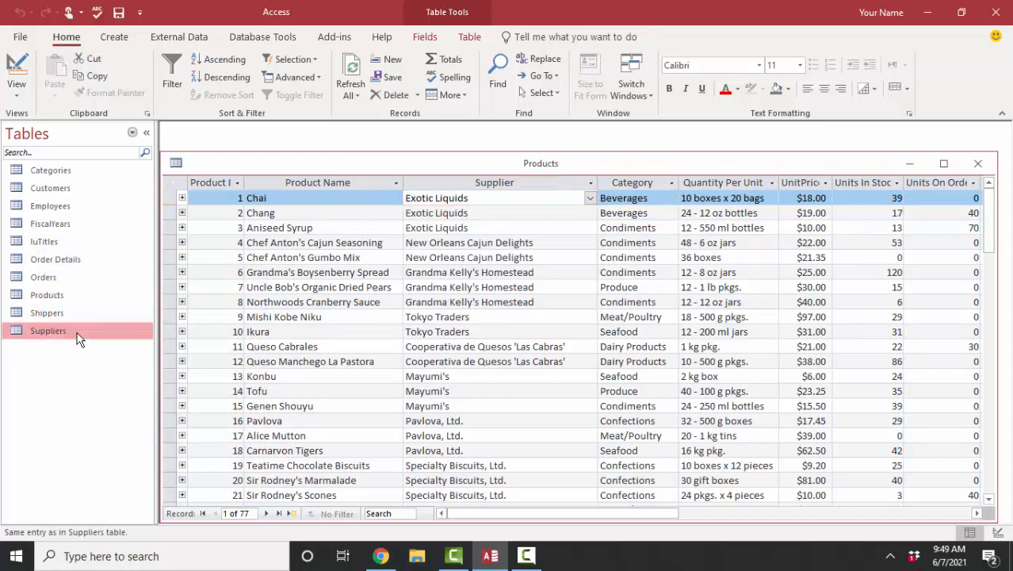
pyautogui.doubleClick(77, 335)
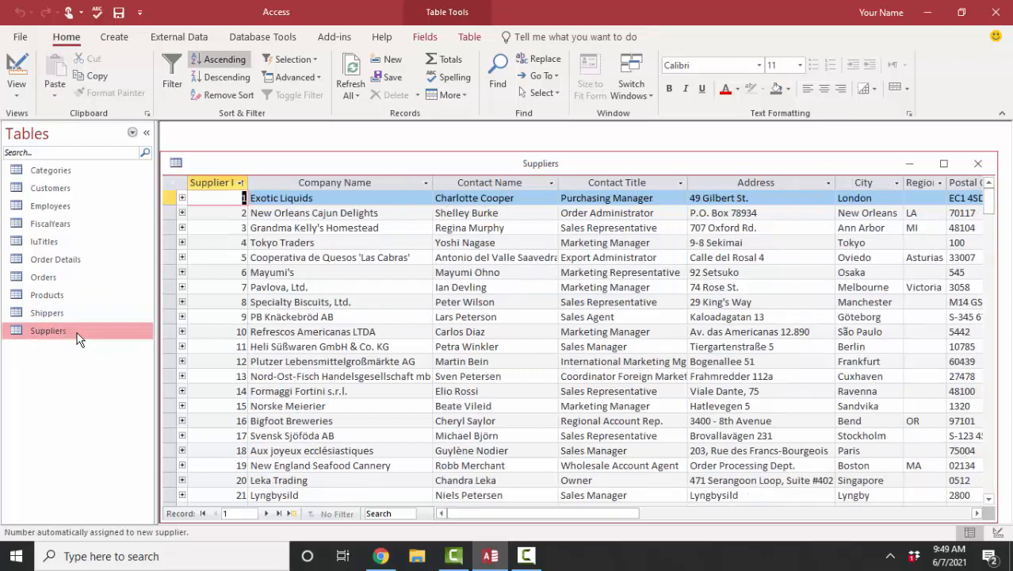
pyautogui.click(292, 514)
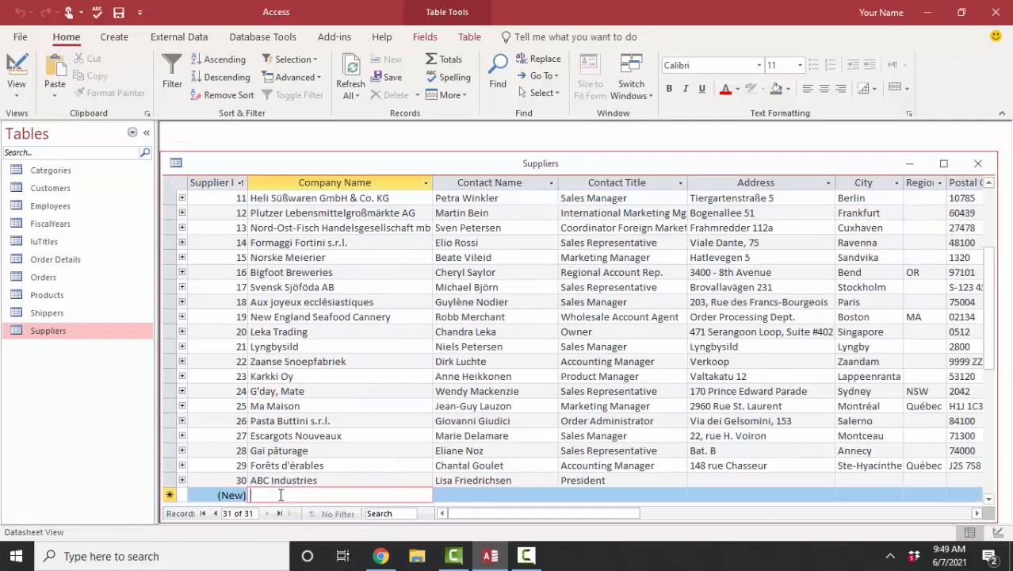
pyautogui.write('AAAA')
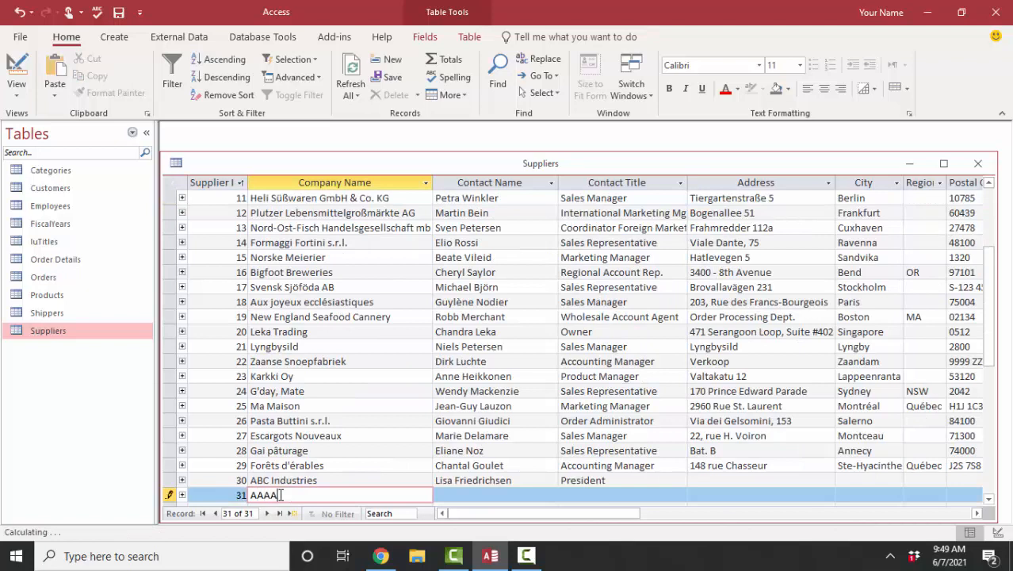
pyautogui.write(' Great S')
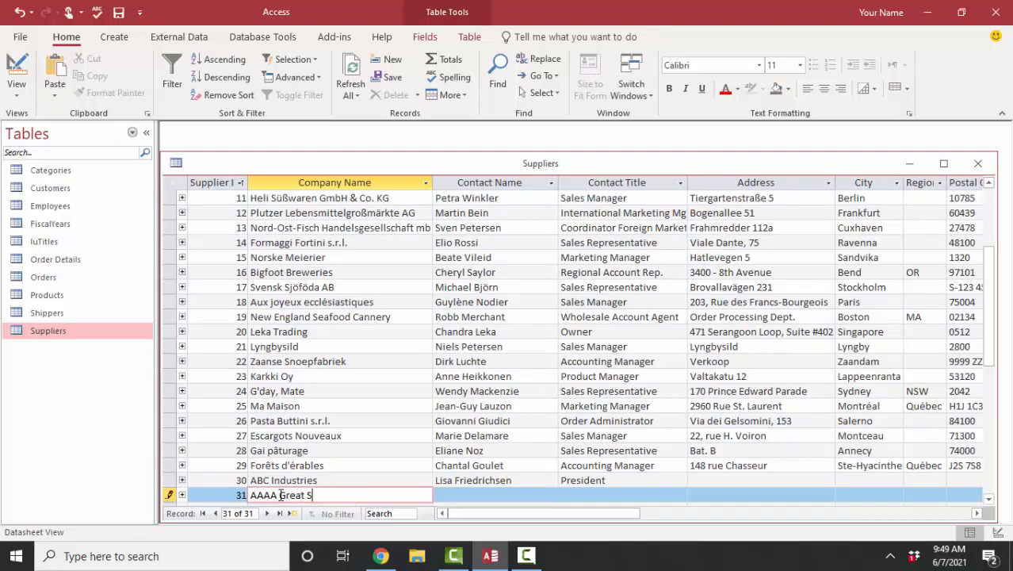
pyautogui.write('upplier Comp')
pyautogui.write('any')
pyautogui.write('g')
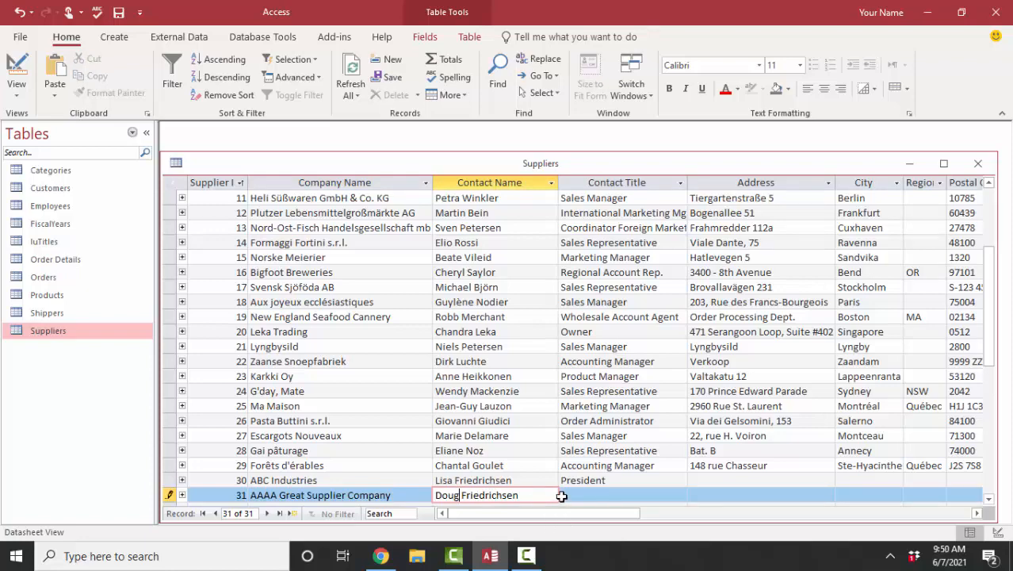
pyautogui.click(981, 163)
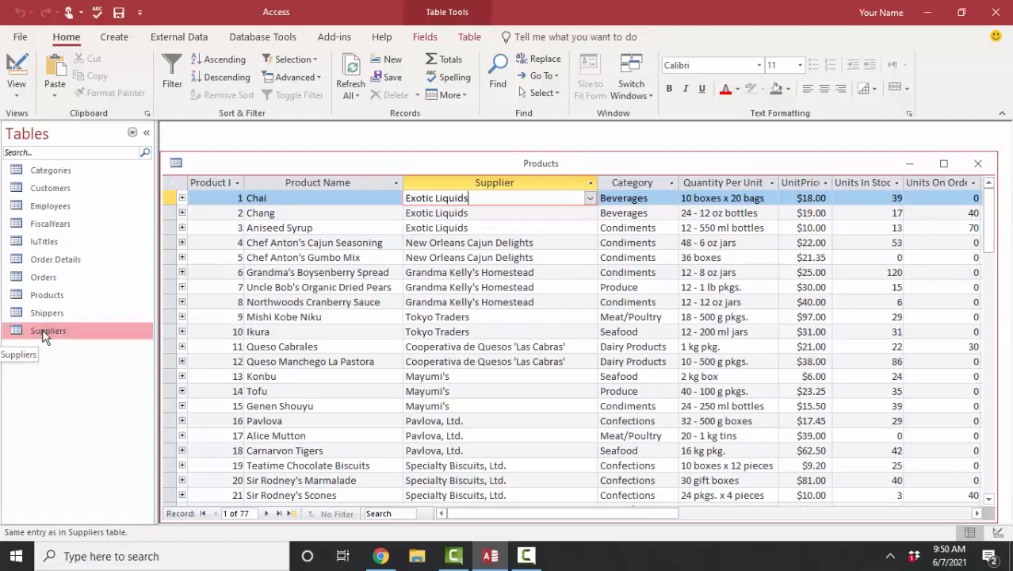
# Close and reopen the Products table, and check the start of the Chai record's Supplier list for the added company
pyautogui.click(977, 162)
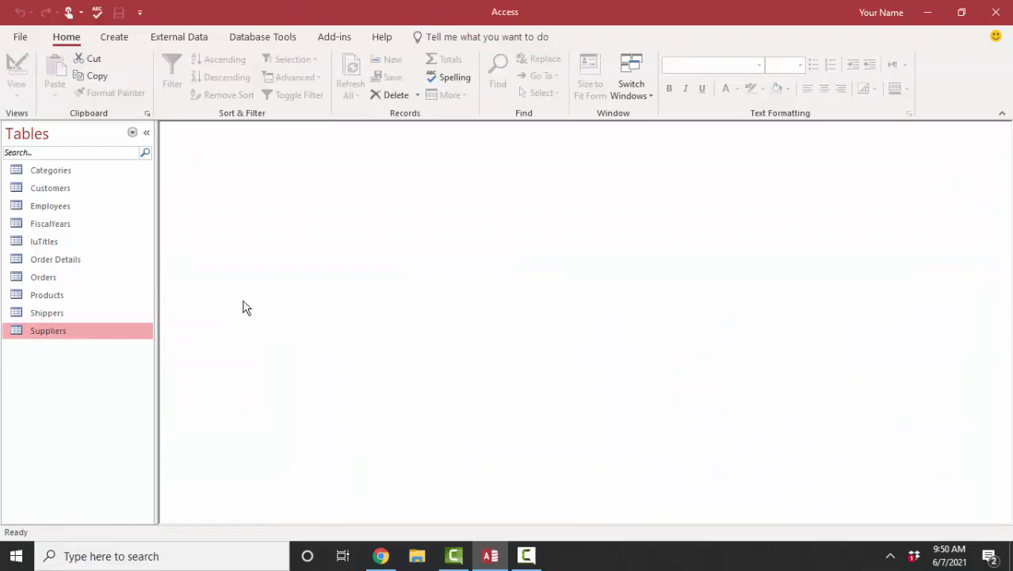
pyautogui.doubleClick(48, 295)
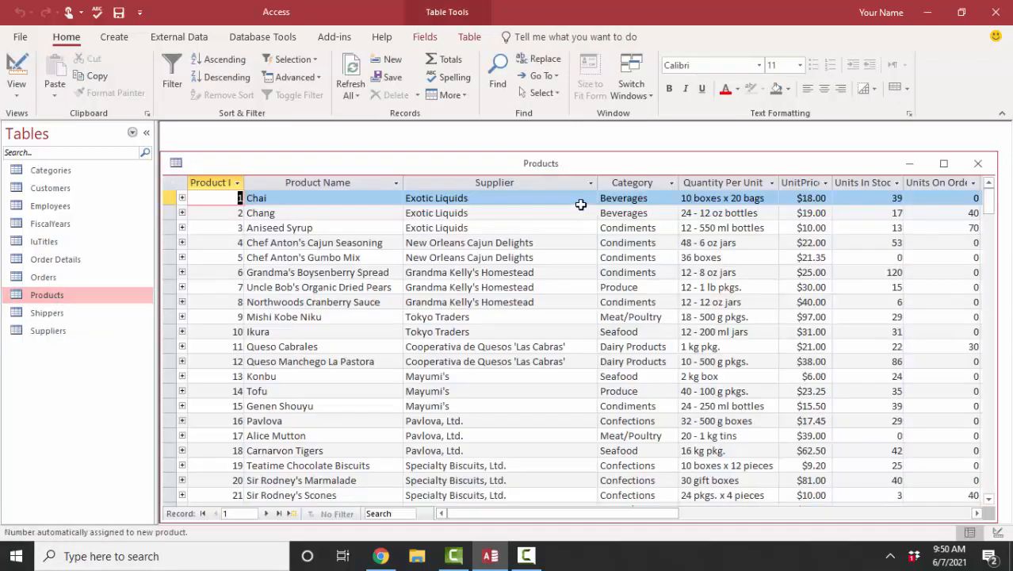
pyautogui.click(586, 199)
pyautogui.click(591, 200)
pyautogui.scroll(2, 559, 225)
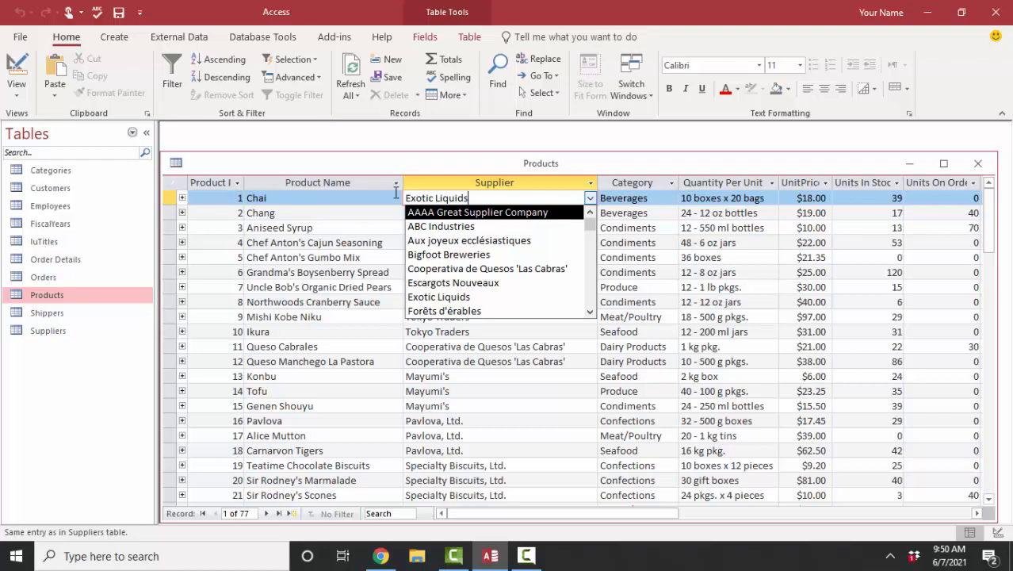
# Review the SupplierID field's Lookup properties in the Products table's Design view, and close the table
pyautogui.click(16, 65)
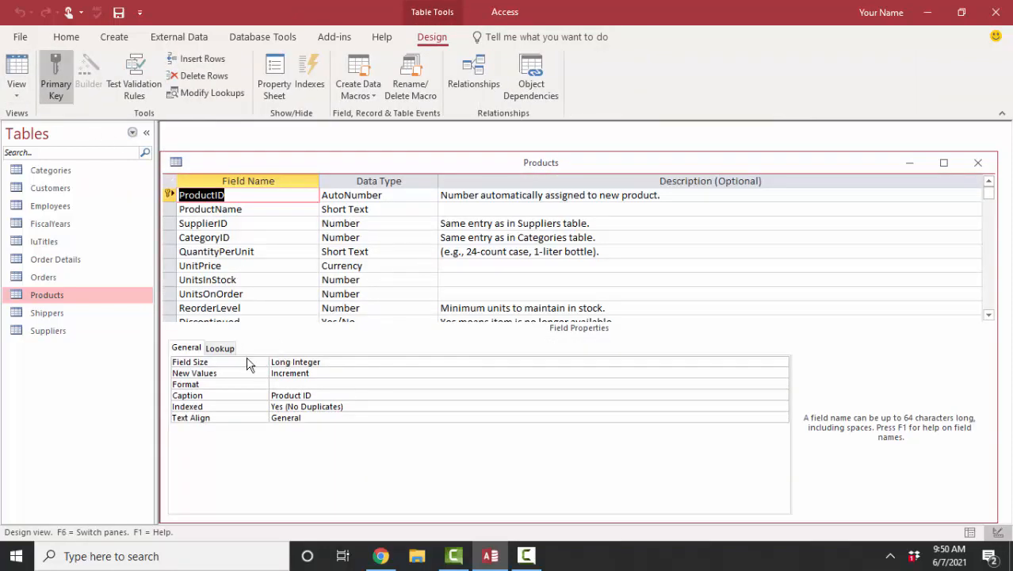
pyautogui.click(221, 348)
pyautogui.click(210, 224)
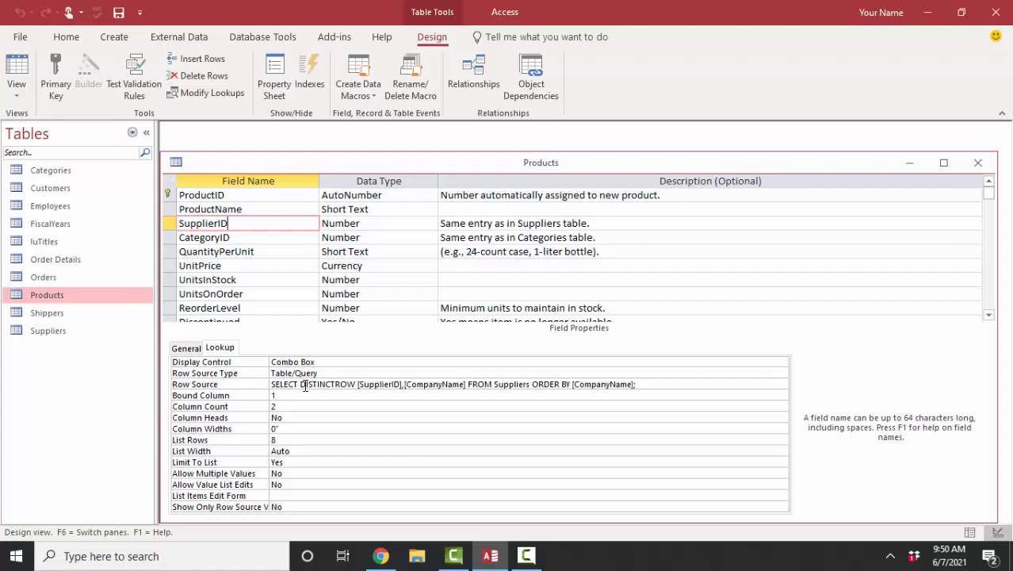
pyautogui.click(977, 163)
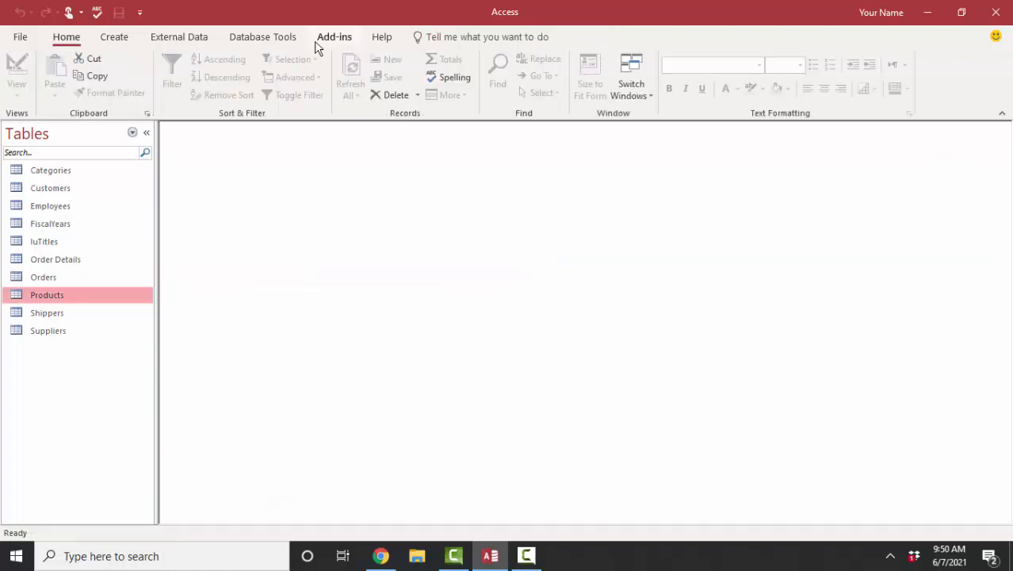
# Open the Relationships window and examine the foreign key fields in Products and Order Details along with the primary keys they link to
pyautogui.click(263, 37)
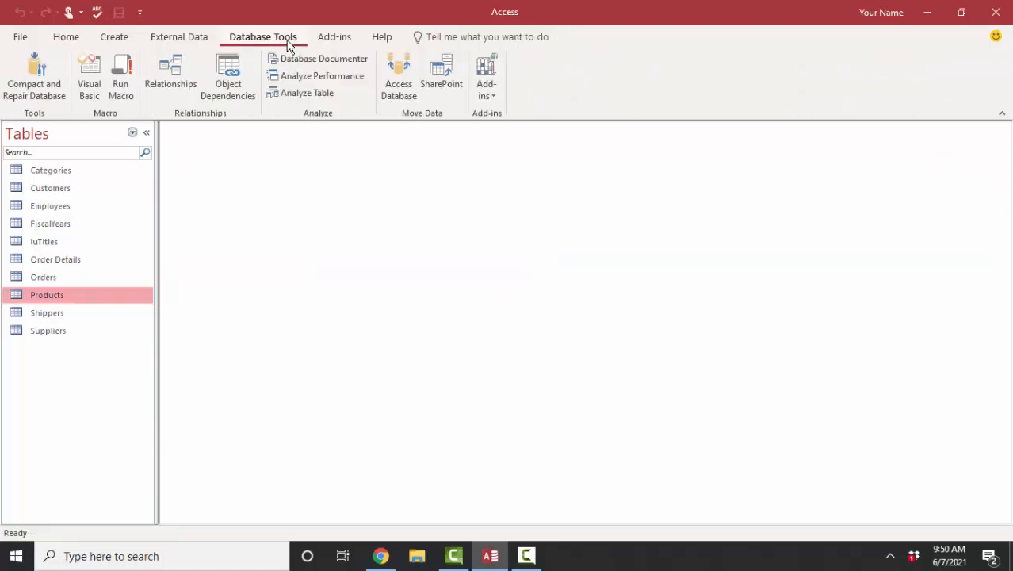
pyautogui.click(171, 80)
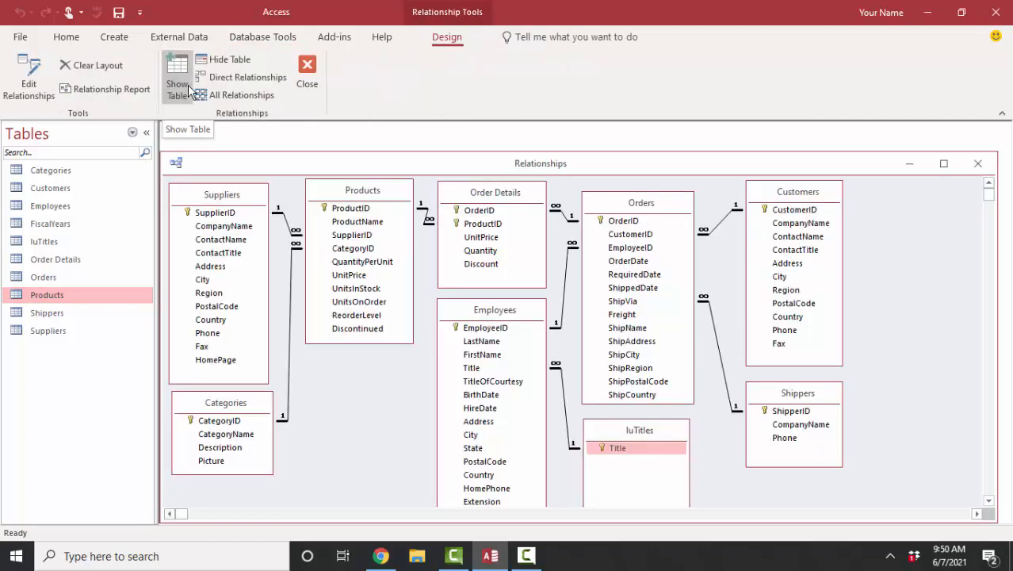
pyautogui.click(363, 238)
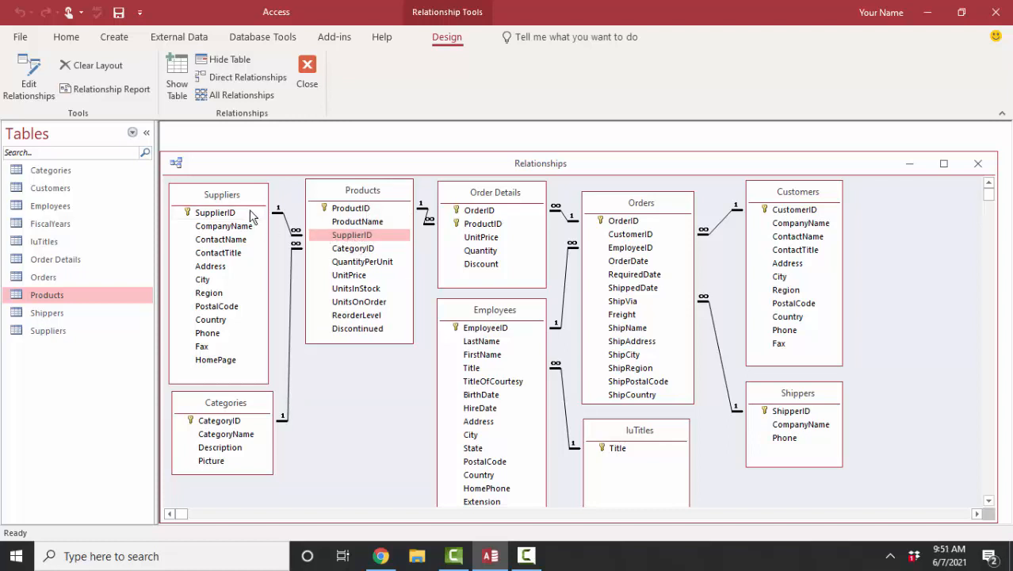
pyautogui.click(364, 251)
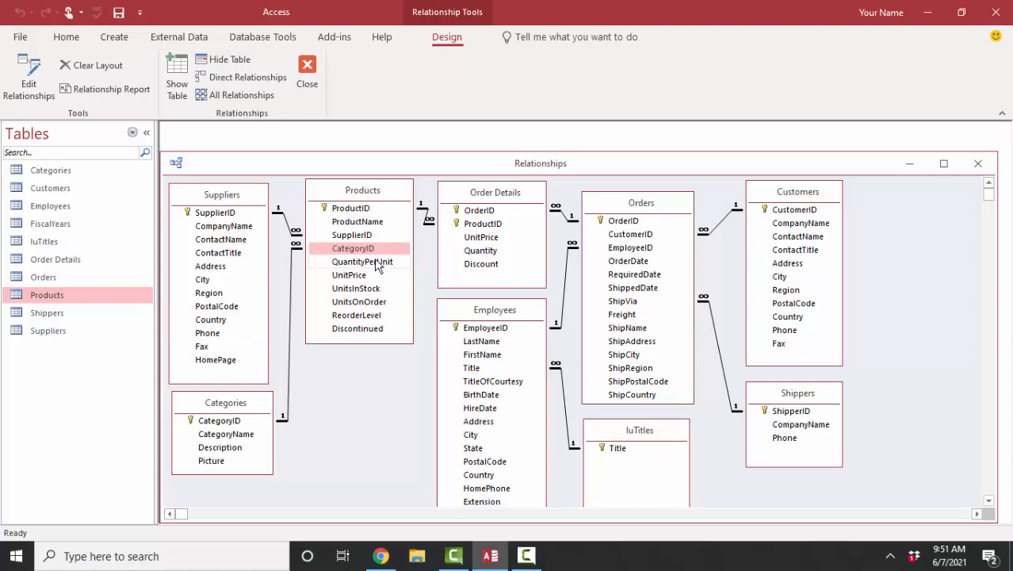
pyautogui.click(366, 234)
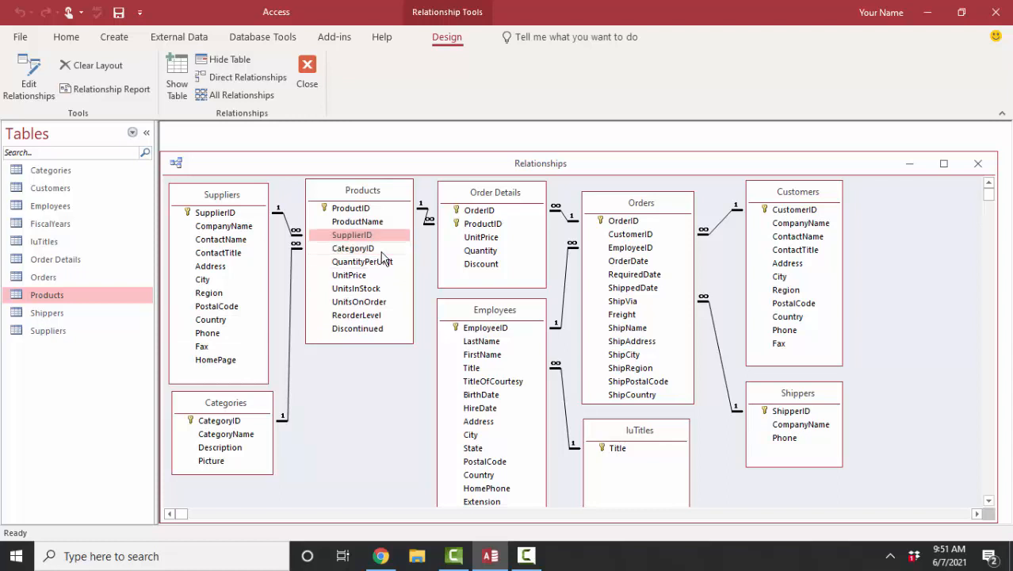
pyautogui.click(377, 251)
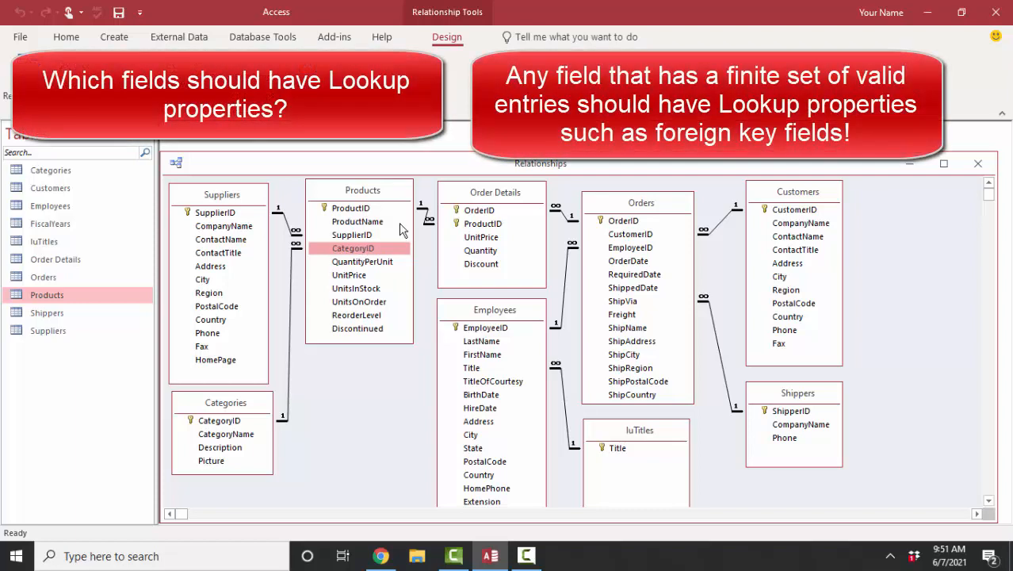
pyautogui.click(482, 225)
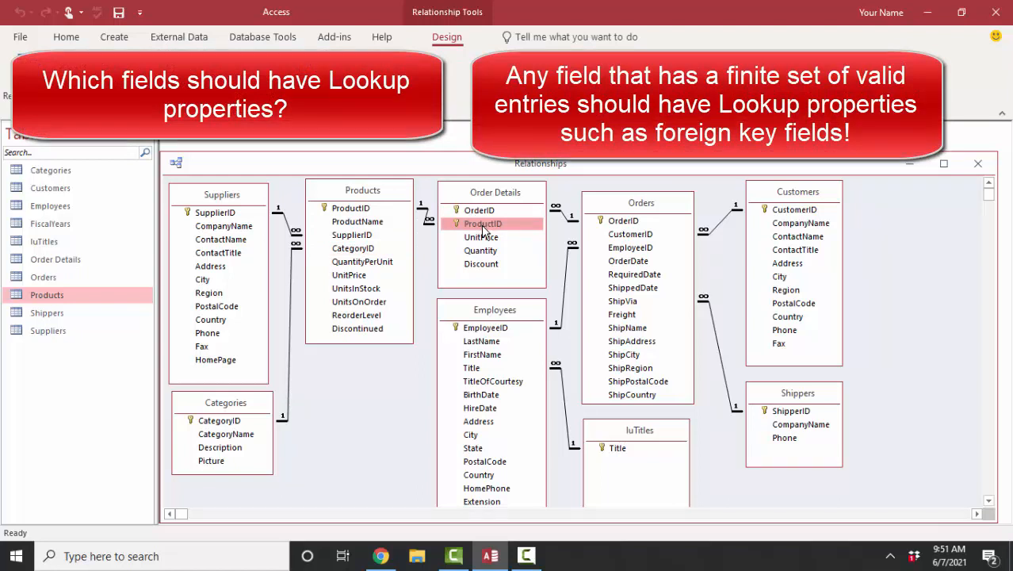
pyautogui.click(372, 211)
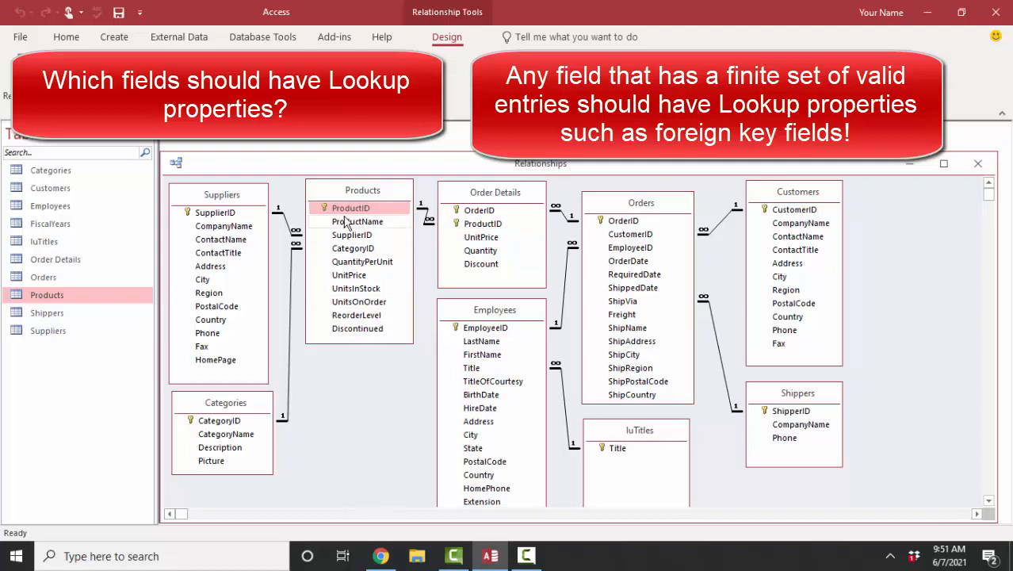
pyautogui.click(228, 214)
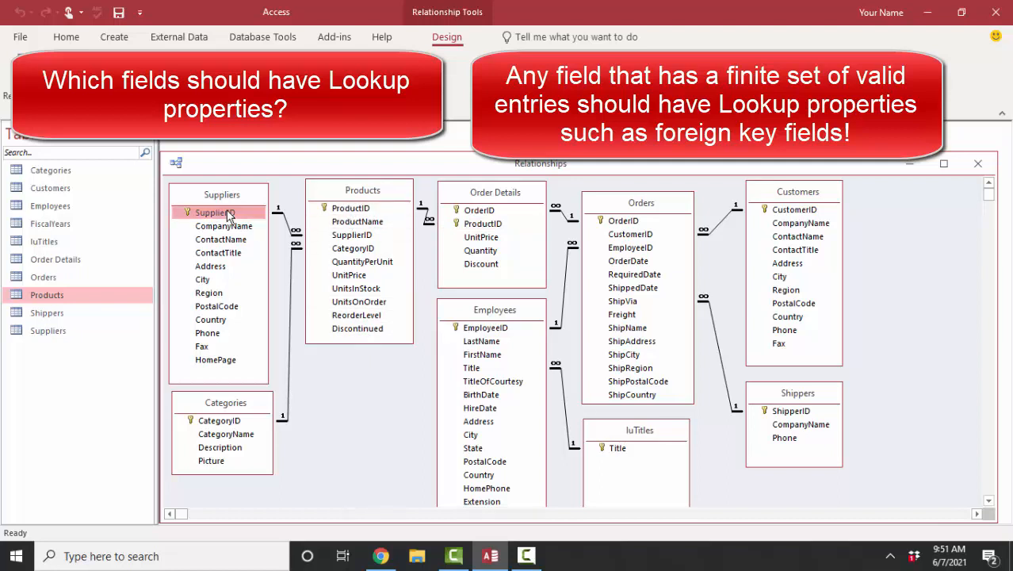
pyautogui.click(222, 424)
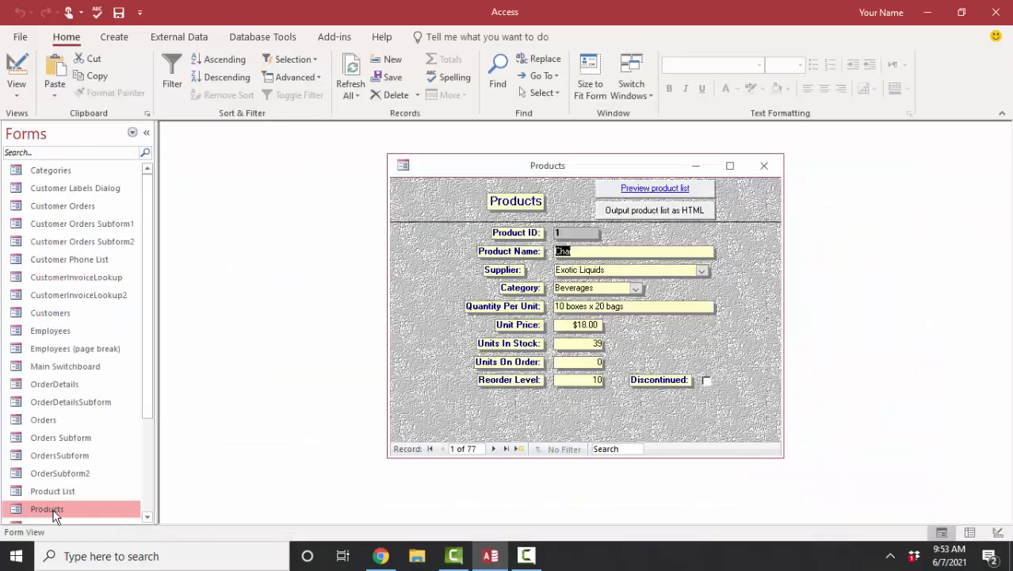
# Set the Chai record's Supplier to Forêts d'érables and its Category to Condiments in the Products form
pyautogui.click(701, 271)
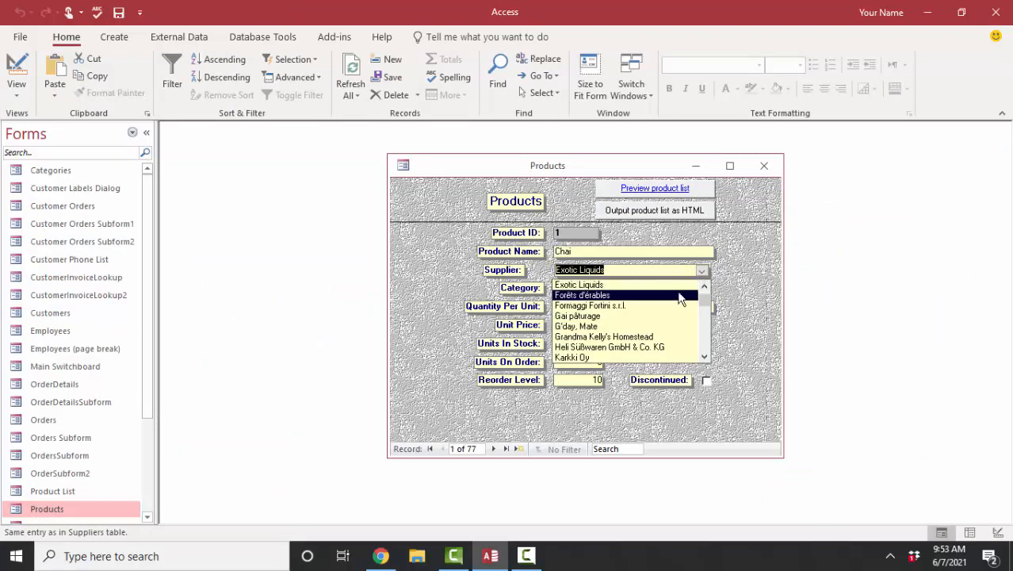
pyautogui.click(636, 294)
pyautogui.click(636, 288)
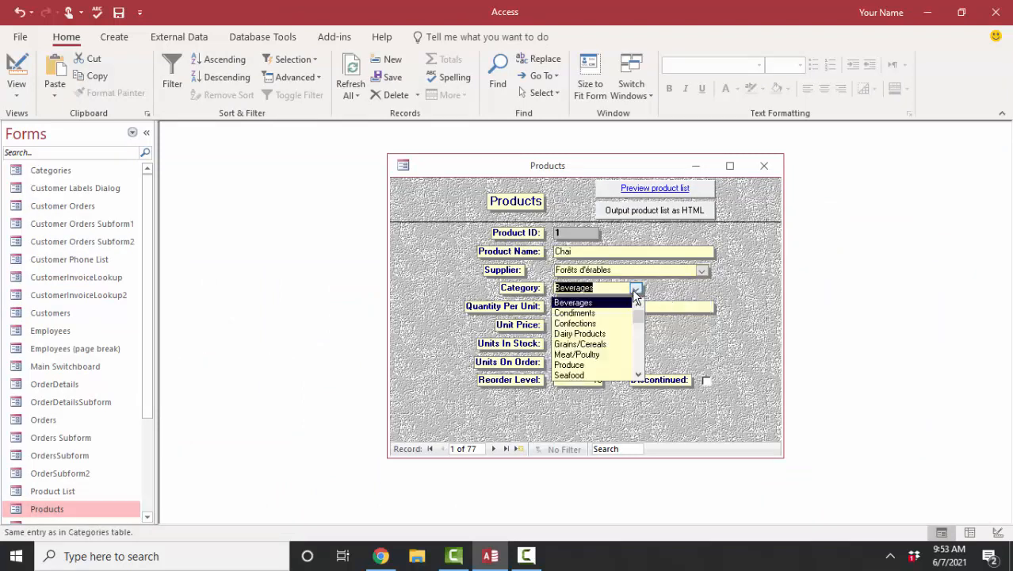
pyautogui.click(626, 311)
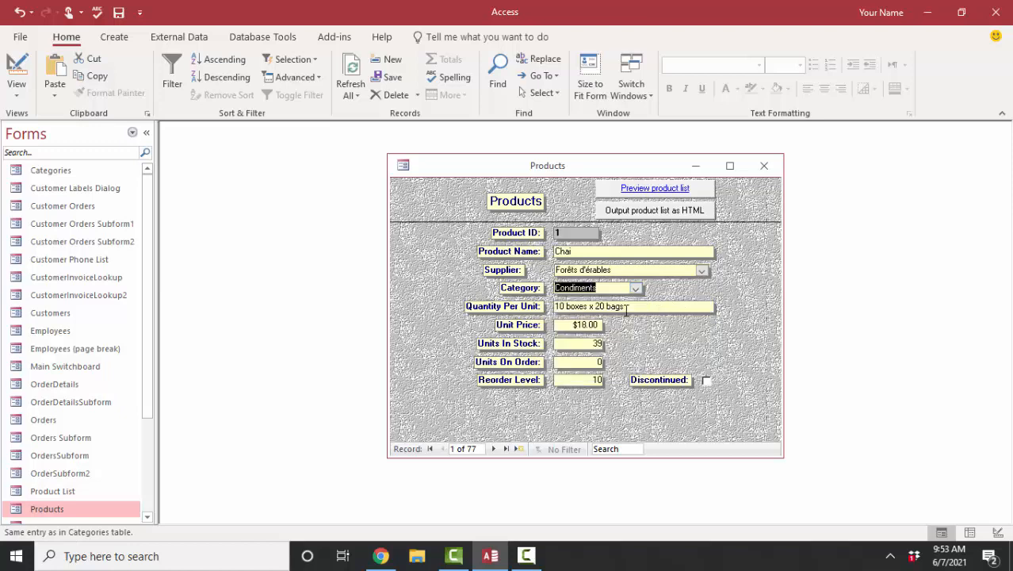